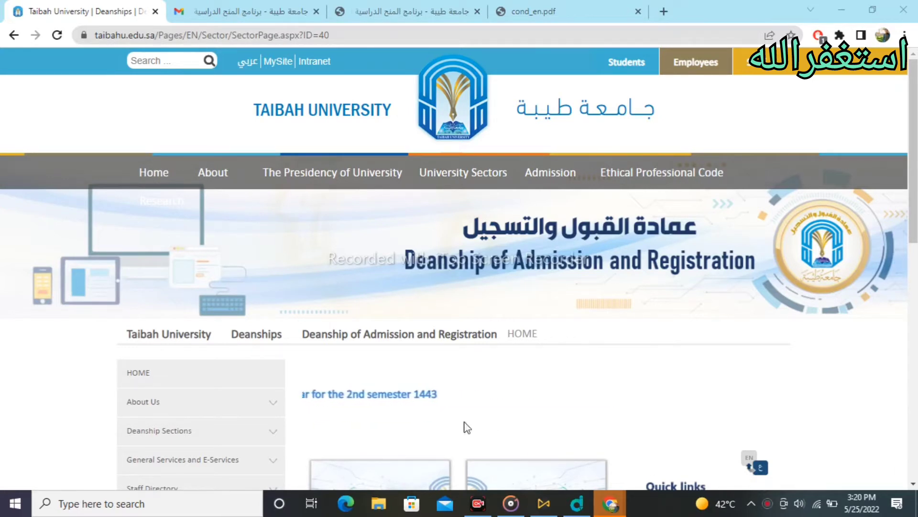
Open the program registration (التسجيل في البرنامج) from Taibah University's external scholarship admission page.
click(420, 12)
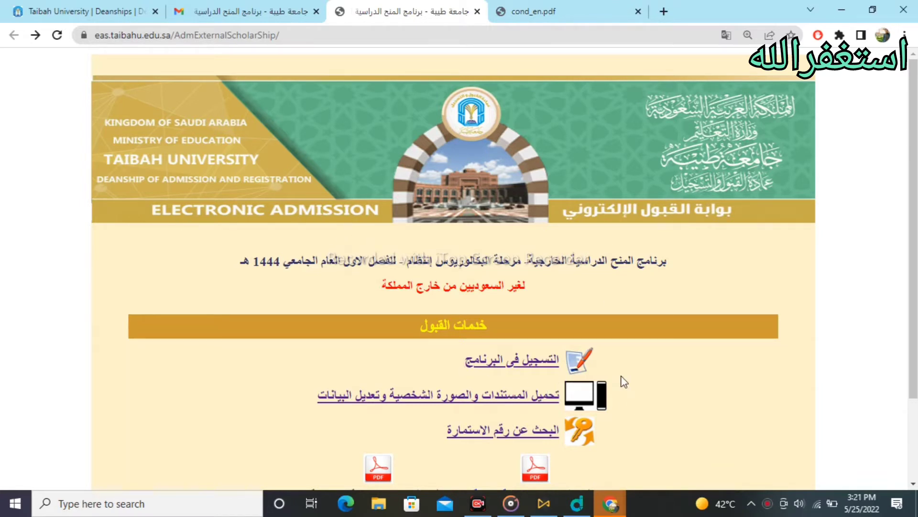
scroll(624, 381, down, 2)
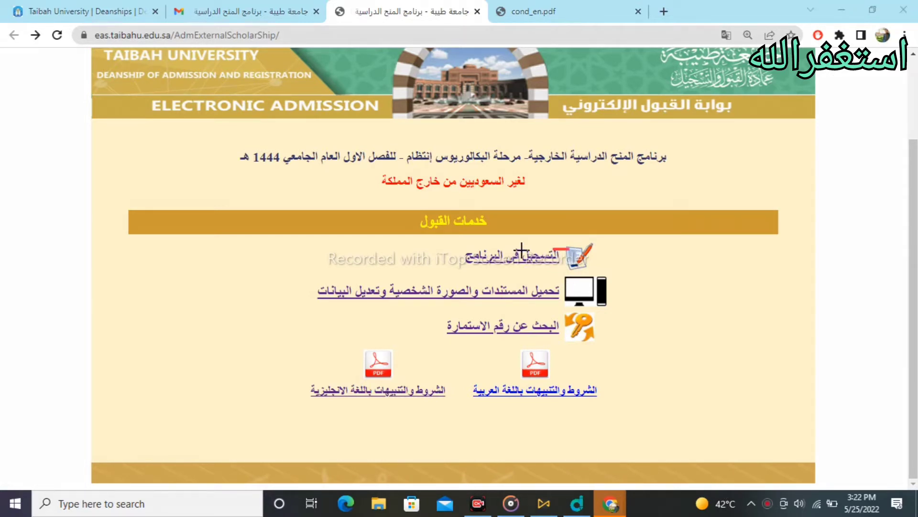
mouse_move(569, 249)
mouse_down()
mouse_move(521, 250)
mouse_move(471, 274)
mouse_move(452, 266)
mouse_up()
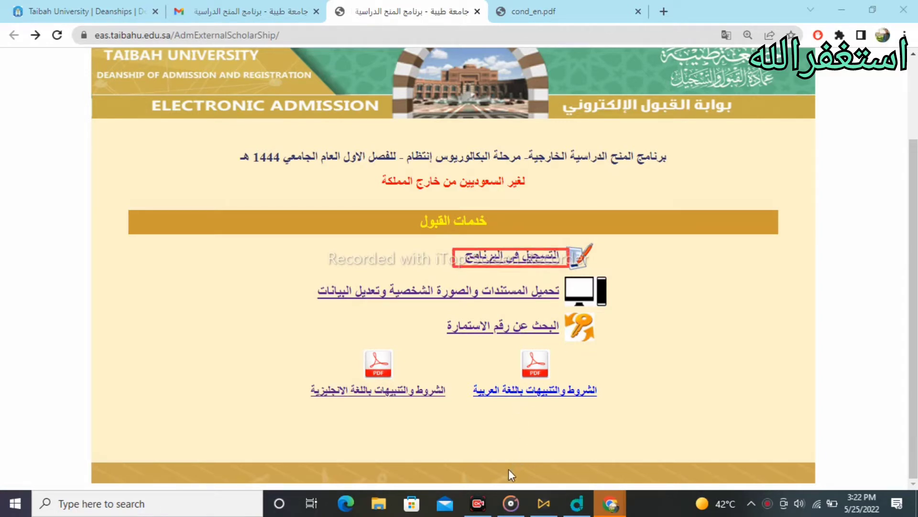
click(521, 265)
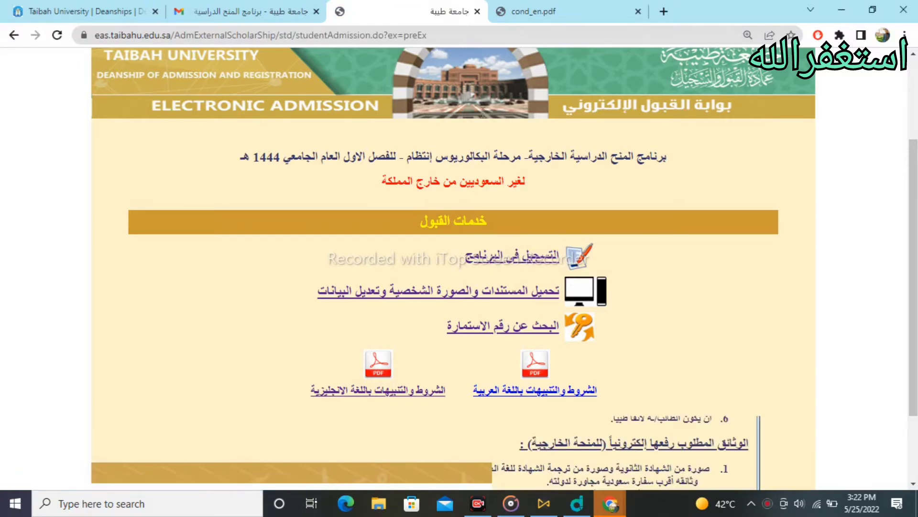
Read through the external scholarship's nomination conditions, required documents and general notices for applicants.
scroll(837, 399, down, 2)
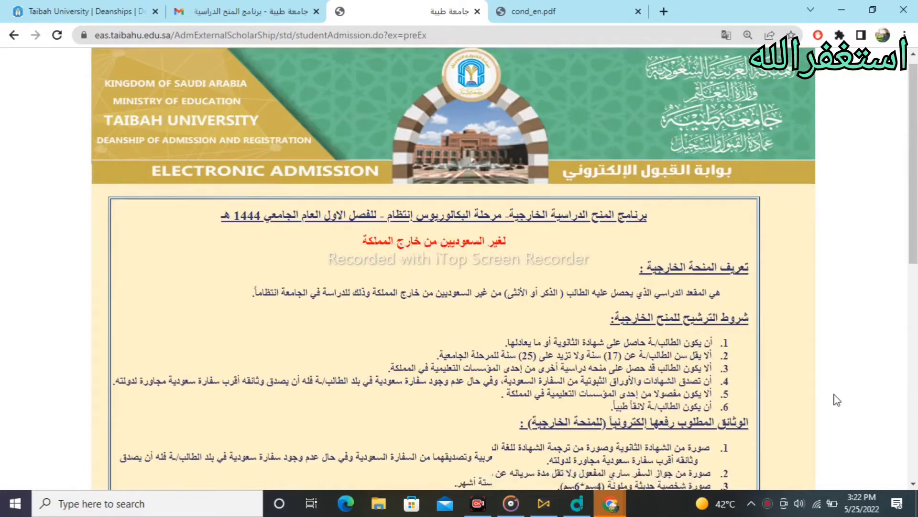
scroll(837, 399, down, 9)
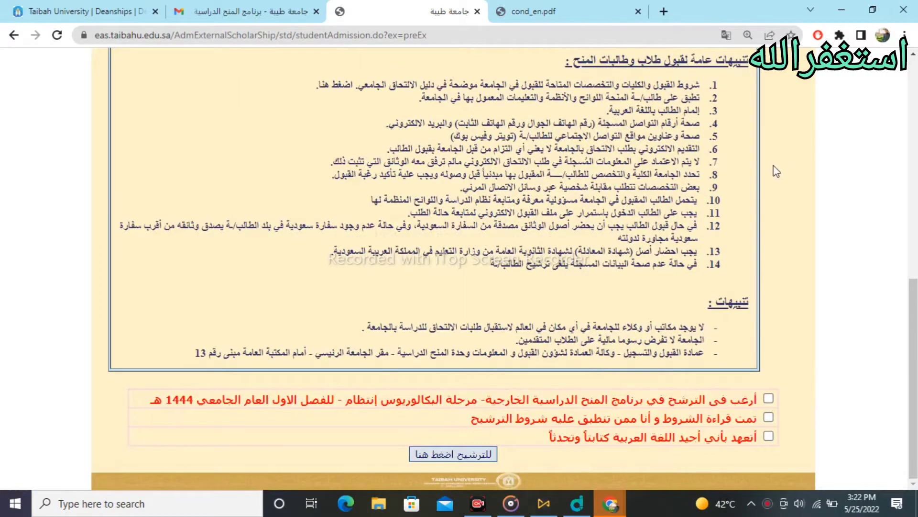
scroll(776, 172, up, 10)
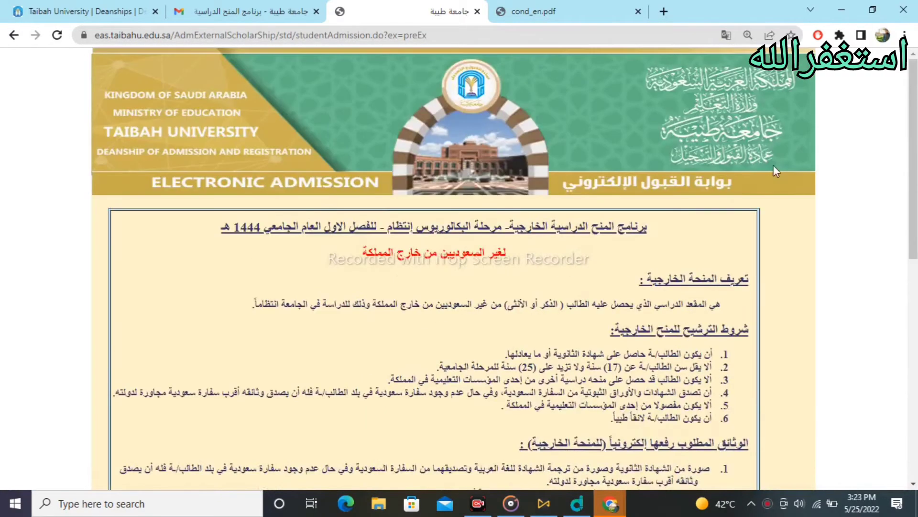
scroll(775, 171, down, 3)
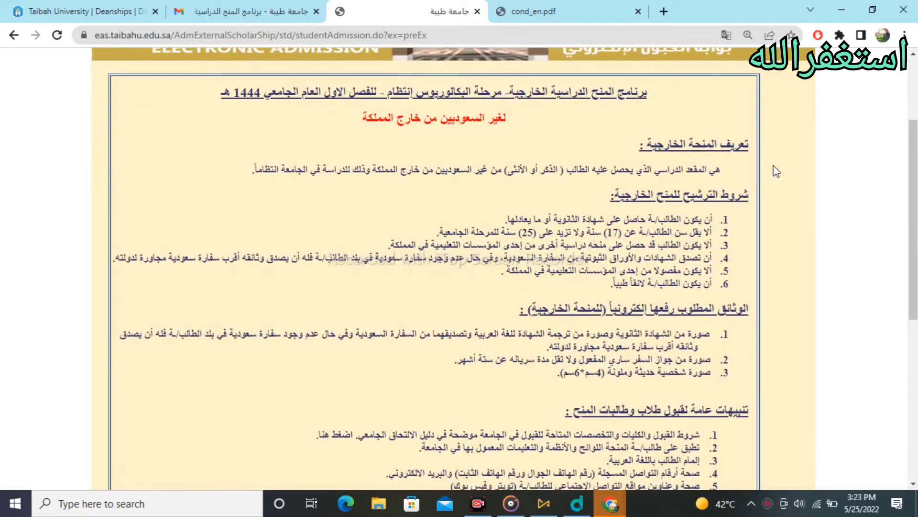
drag(649, 219, 540, 219)
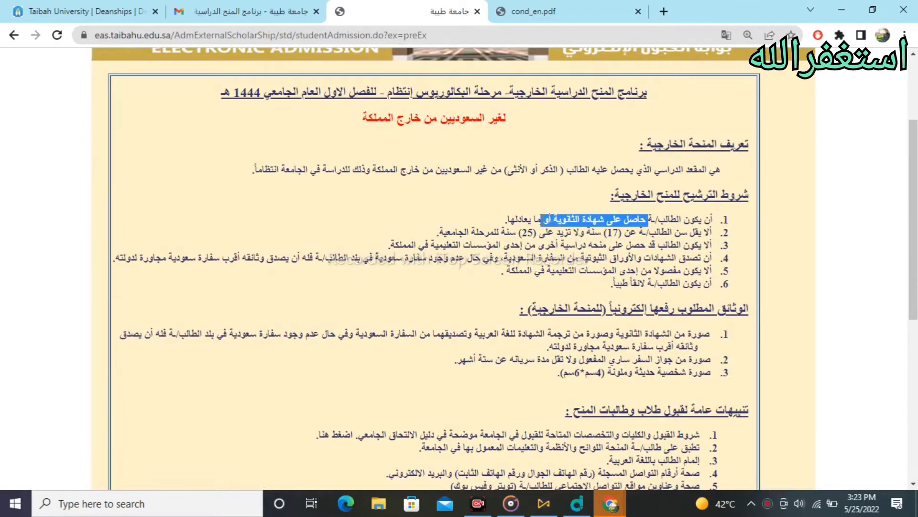
click(905, 257)
drag(619, 233, 514, 233)
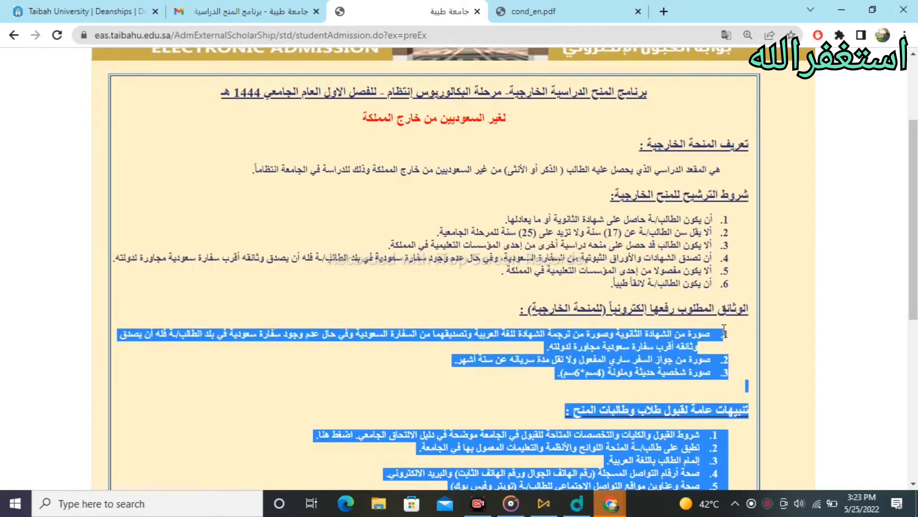
click(703, 326)
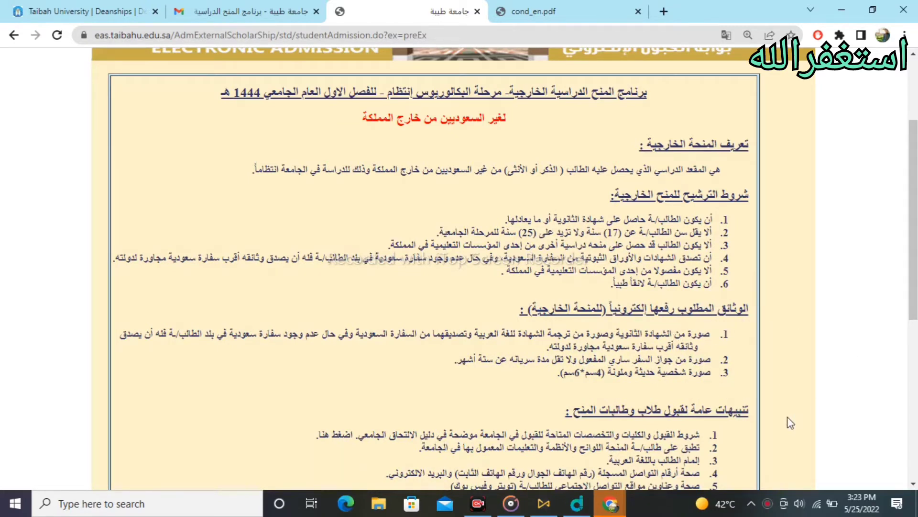
Accept all three applicant declarations below the scholarship conditions and proceed to the application form.
scroll(790, 423, down, 7)
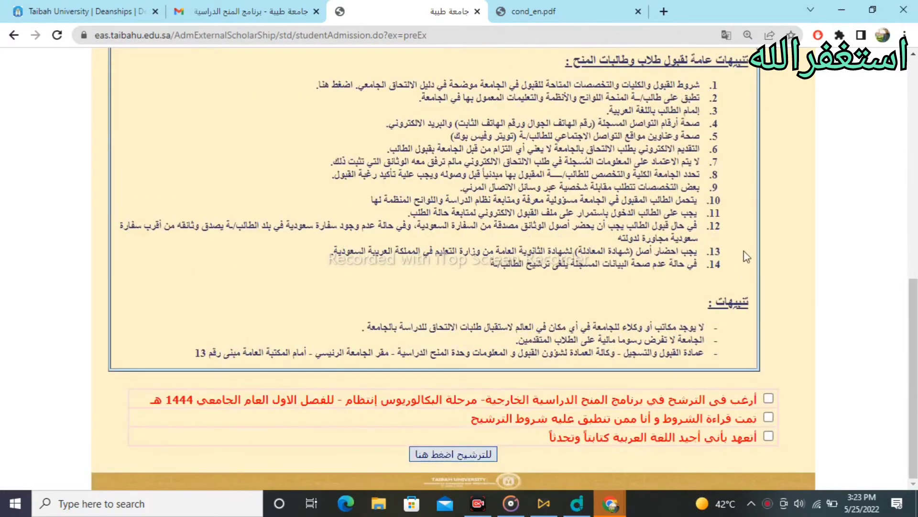
click(768, 399)
click(769, 417)
click(768, 435)
click(466, 460)
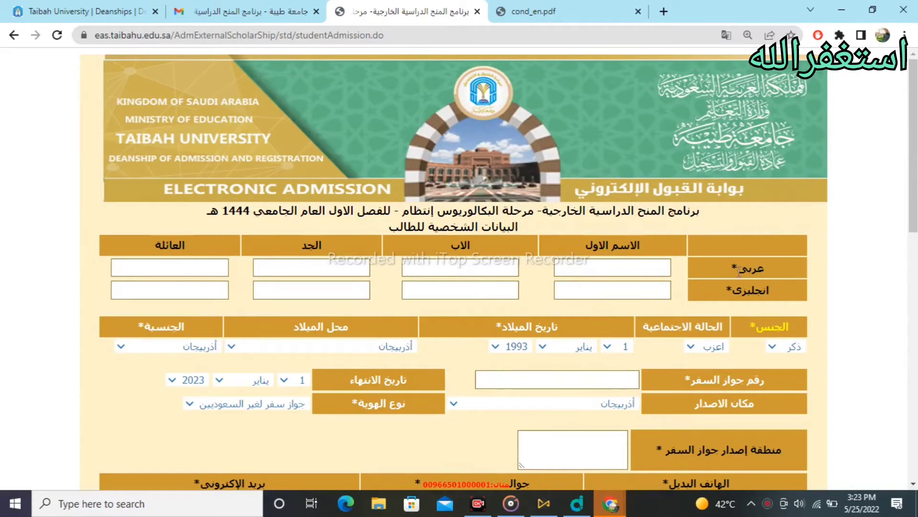
Look over the Arabic name fields for first name, father, grandfather and family in the student's personal data.
click(573, 263)
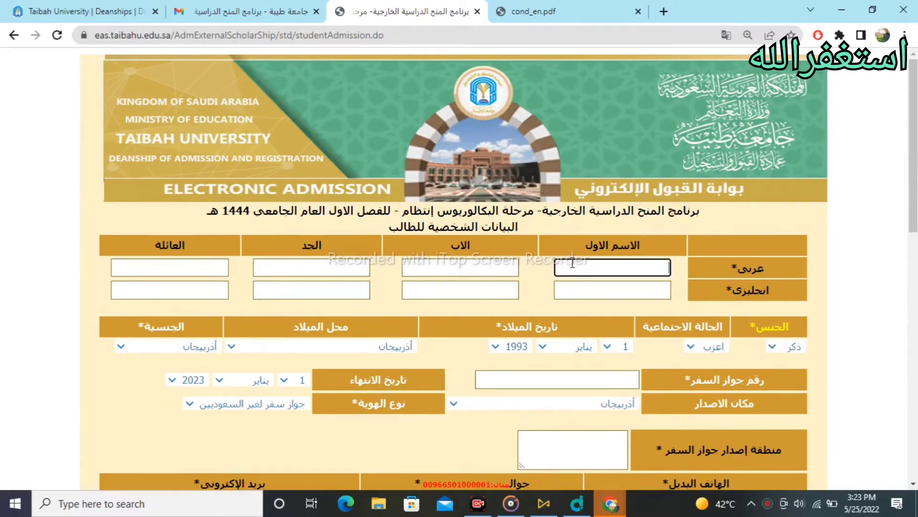
click(474, 270)
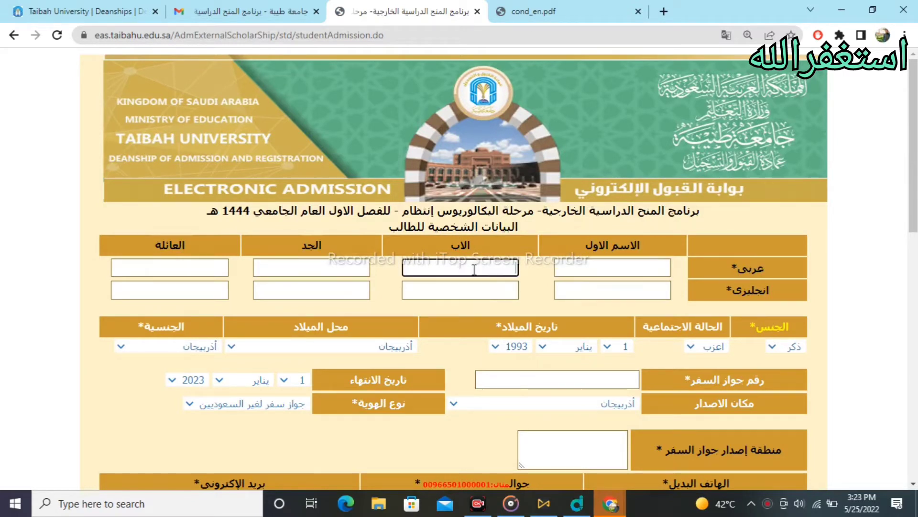
click(287, 263)
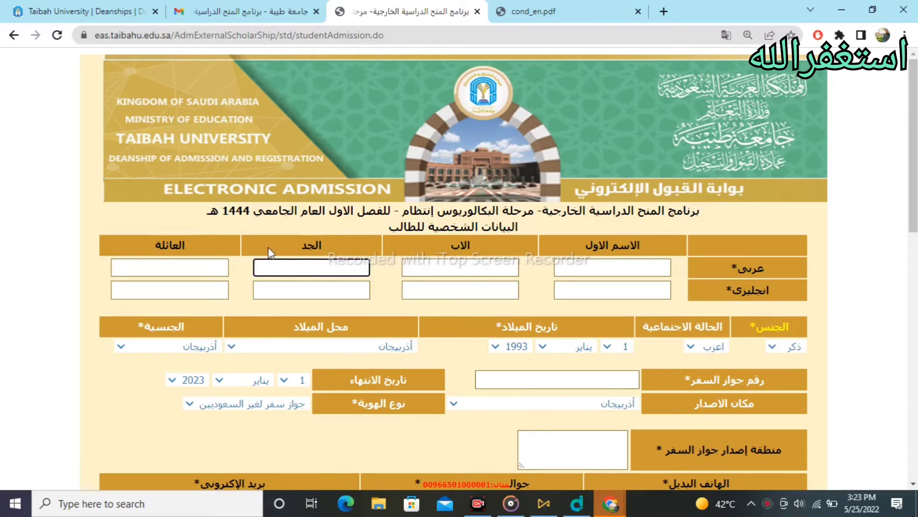
click(180, 266)
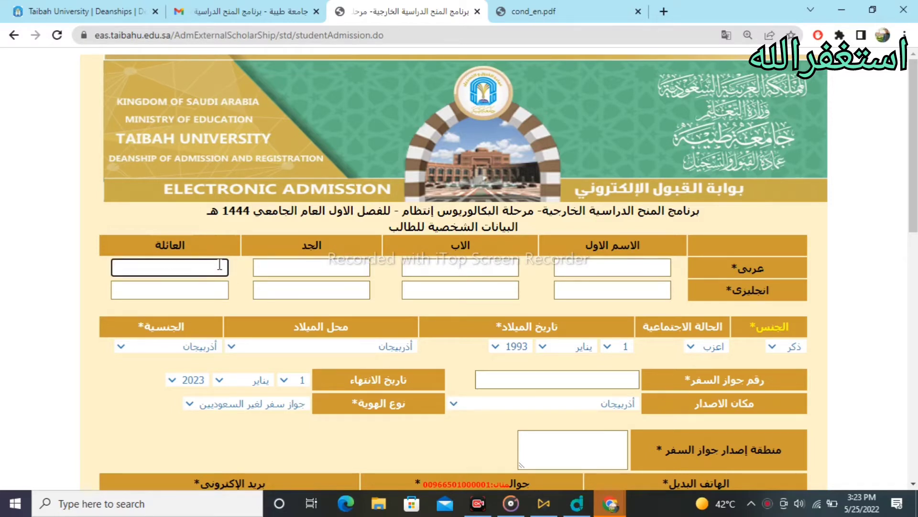
double_click(168, 245)
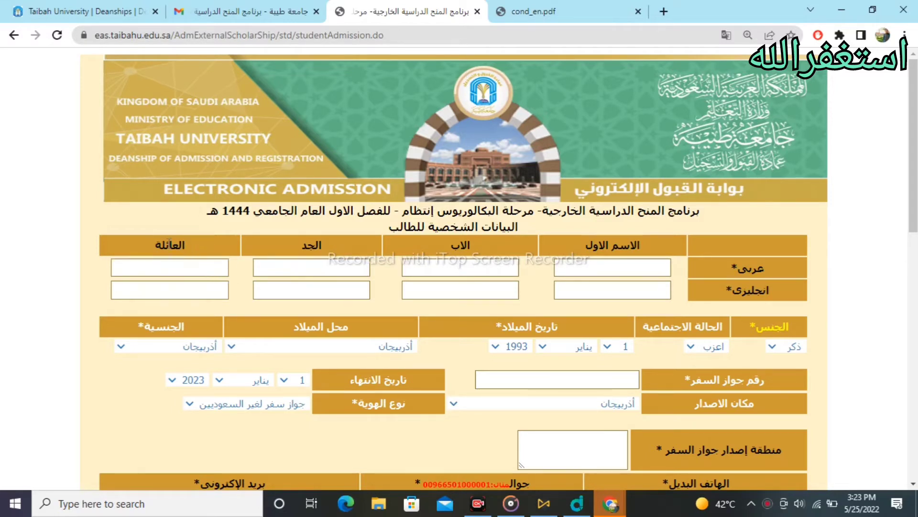
click(205, 263)
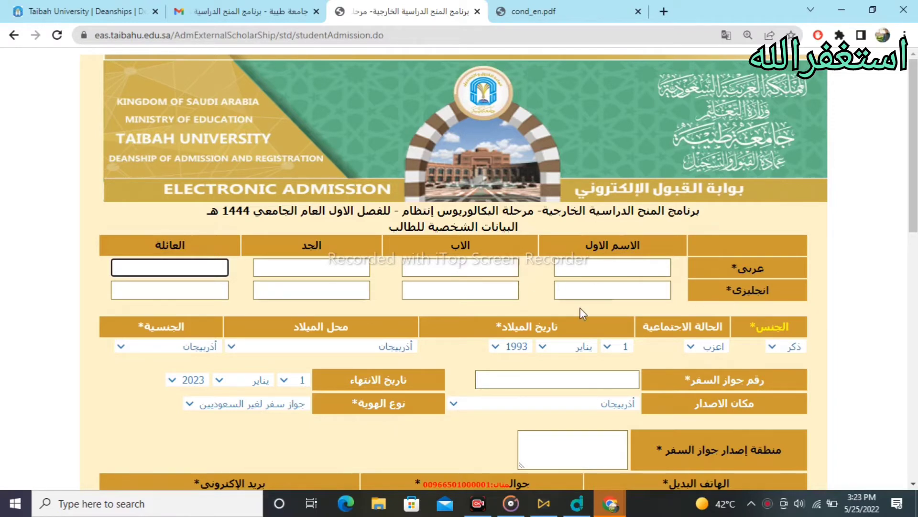
click(823, 312)
Set the applicant's gender (الجنس) to انثى (female).
scroll(826, 320, down, 2)
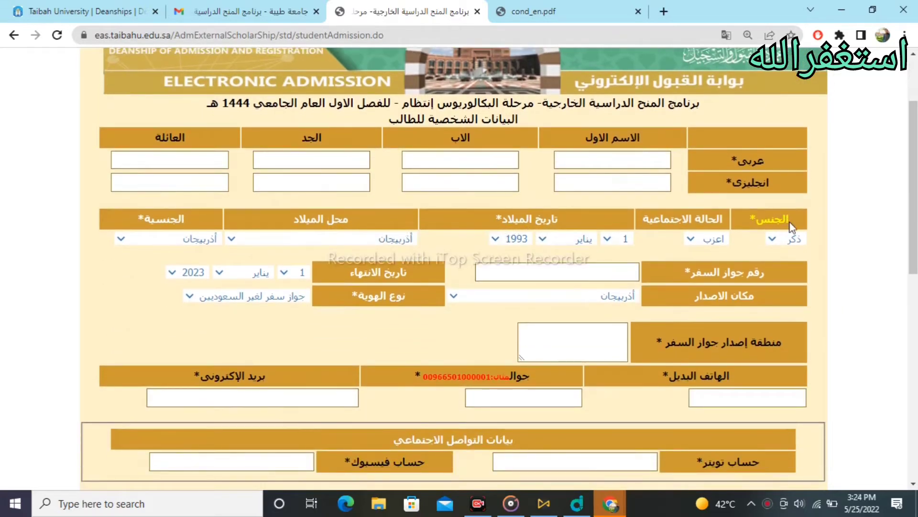
drag(790, 227, 749, 225)
click(817, 230)
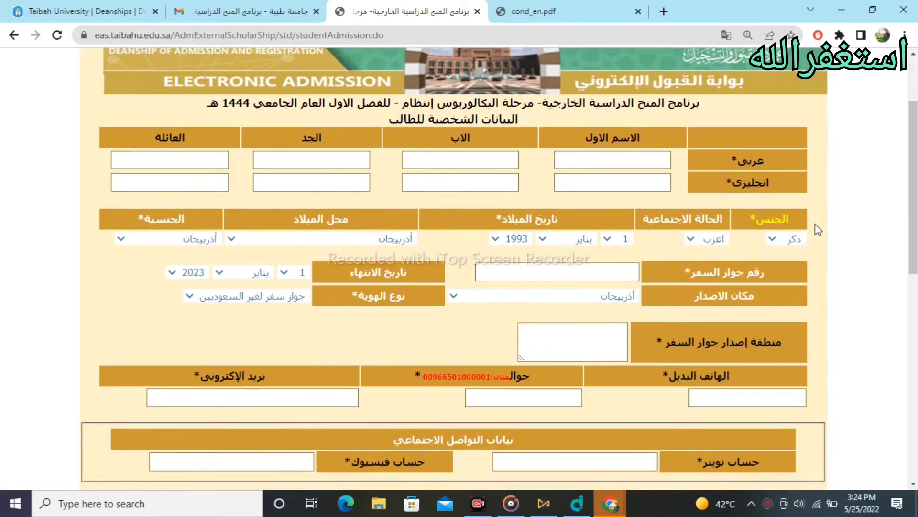
click(773, 237)
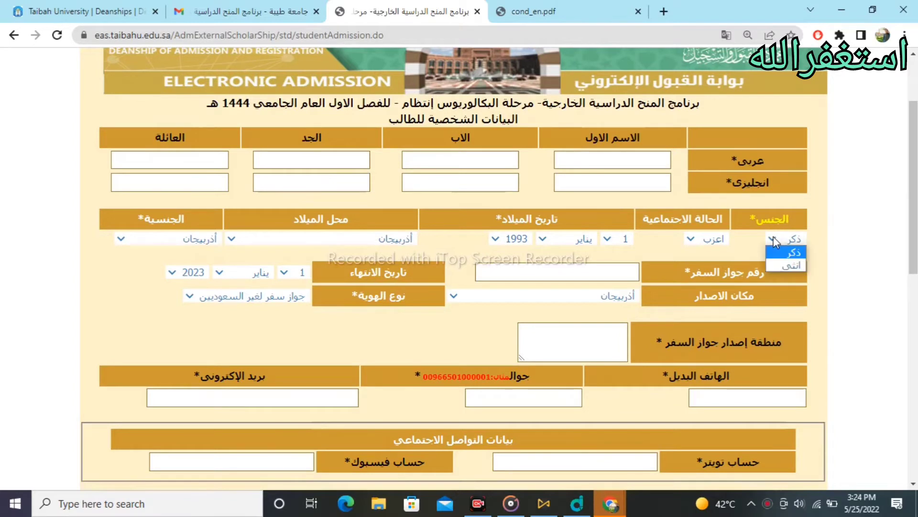
click(792, 265)
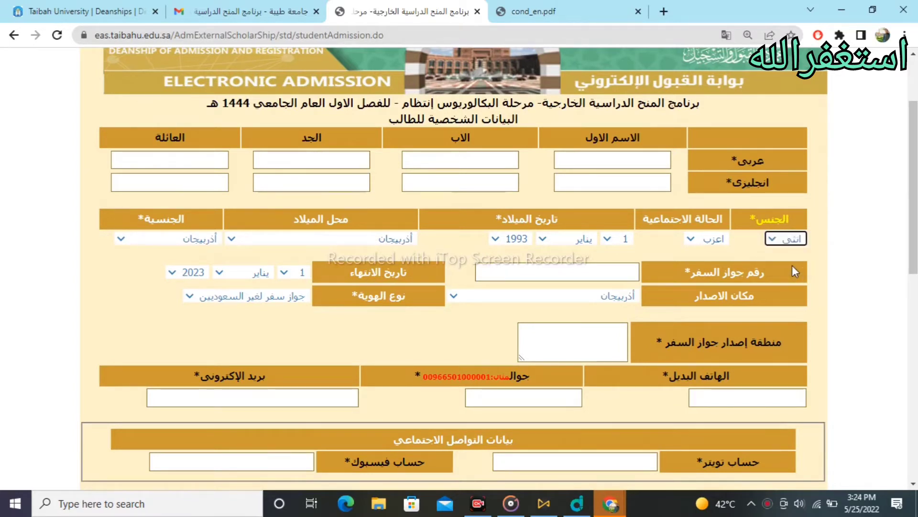
click(775, 244)
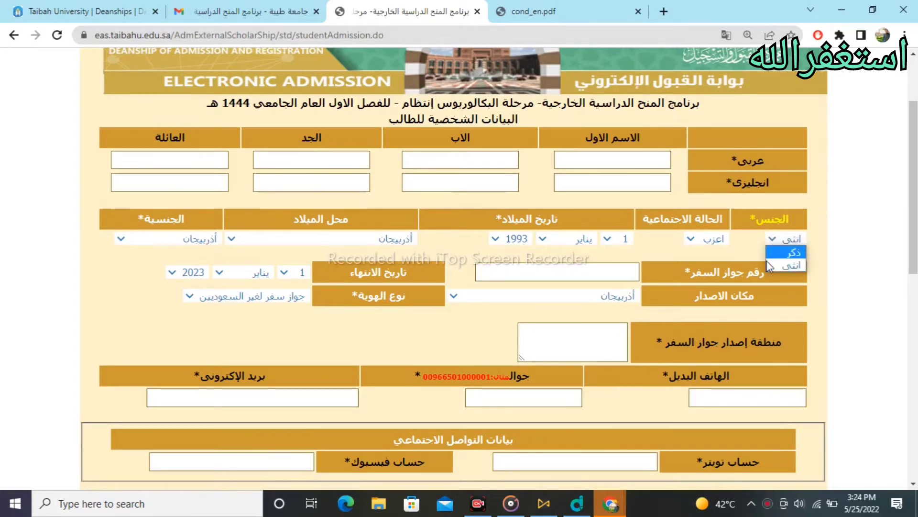
click(697, 231)
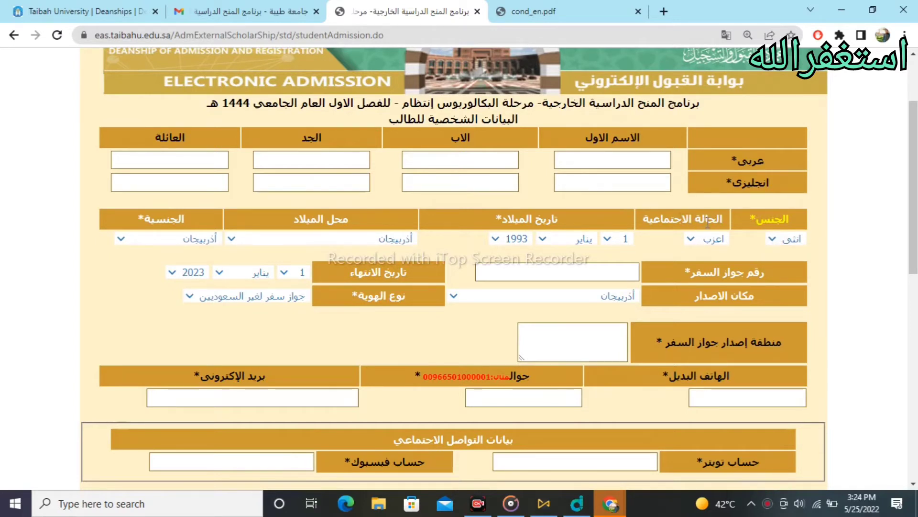
Choose اعزب (single) as the applicant's marital status (الحالة الاجتماعية).
drag(721, 219, 644, 219)
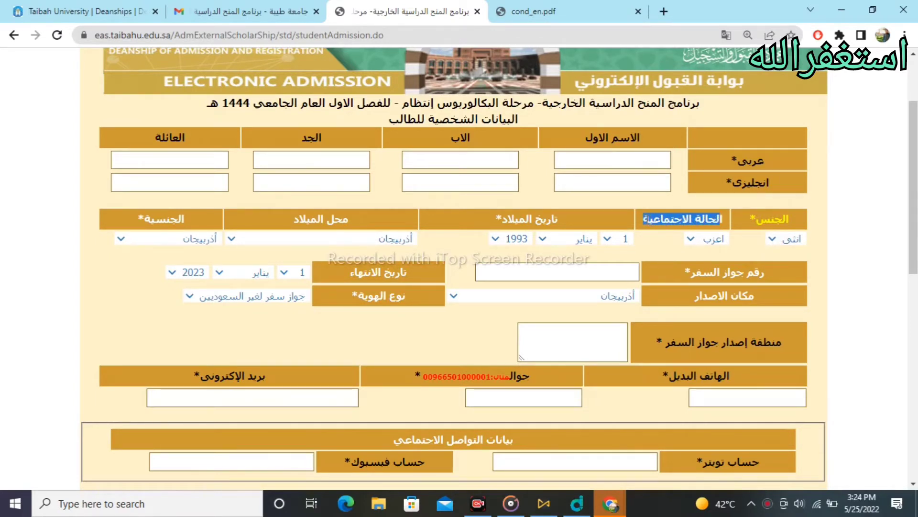
click(704, 235)
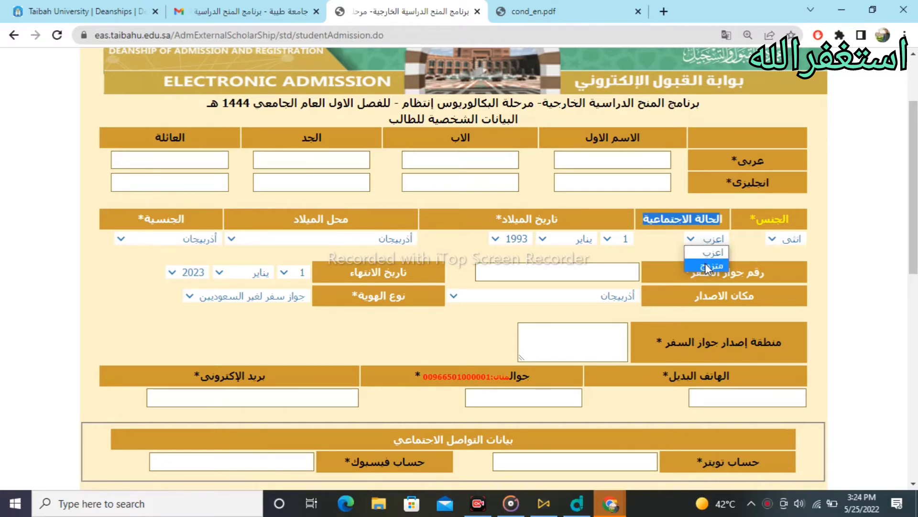
click(708, 252)
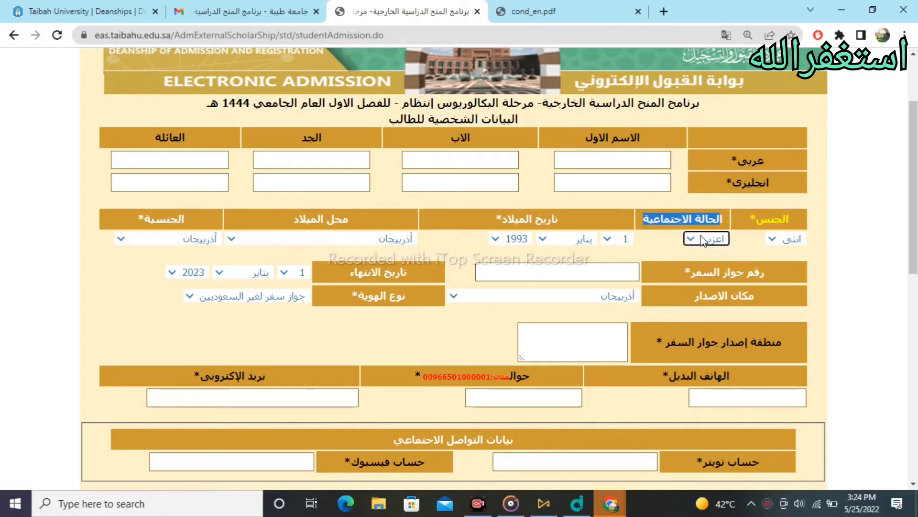
click(616, 227)
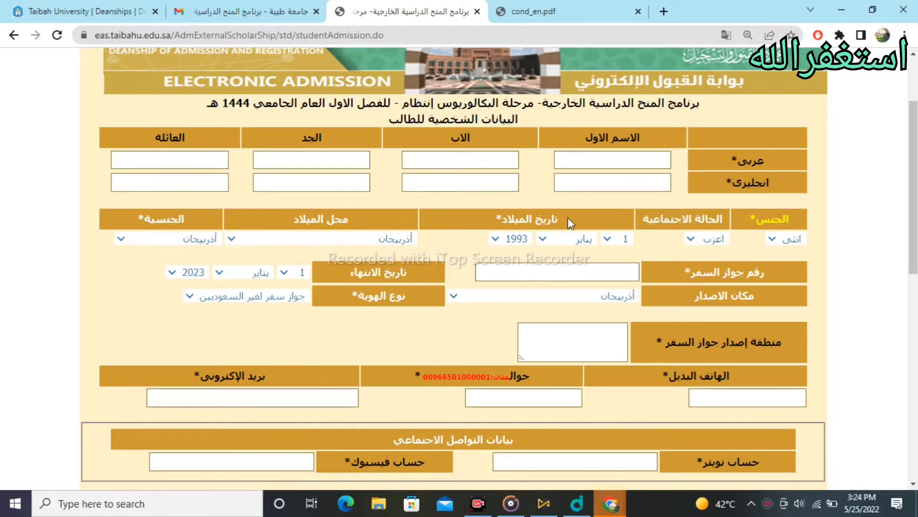
Set the applicant's place of birth (محل الميلاد) to افغانستان (Afghanistan).
drag(564, 216, 466, 222)
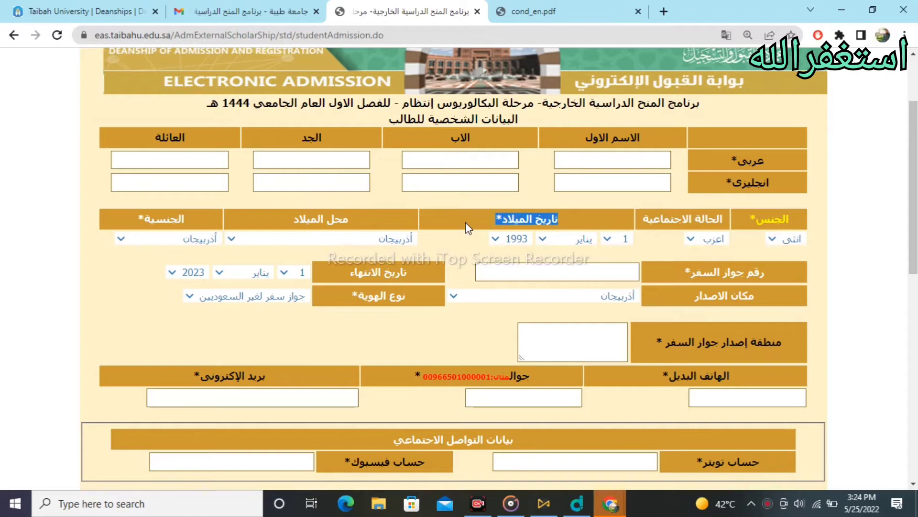
click(584, 220)
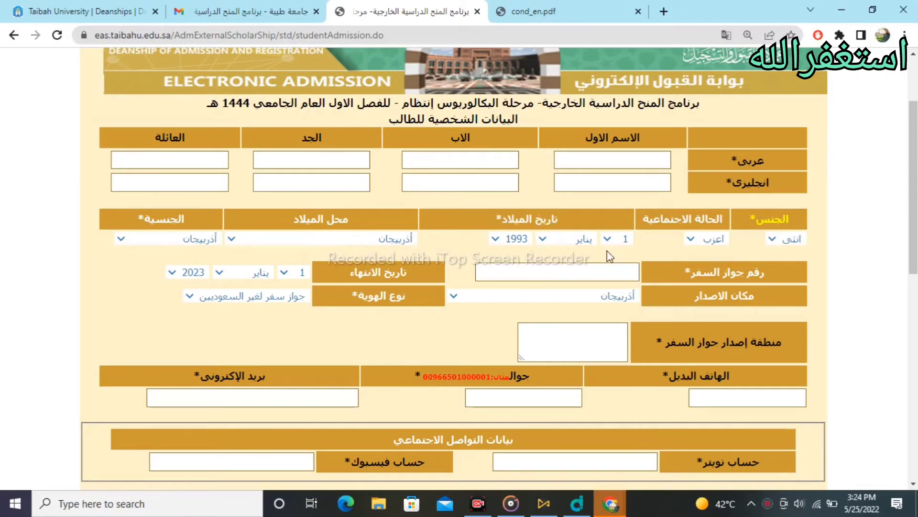
click(369, 237)
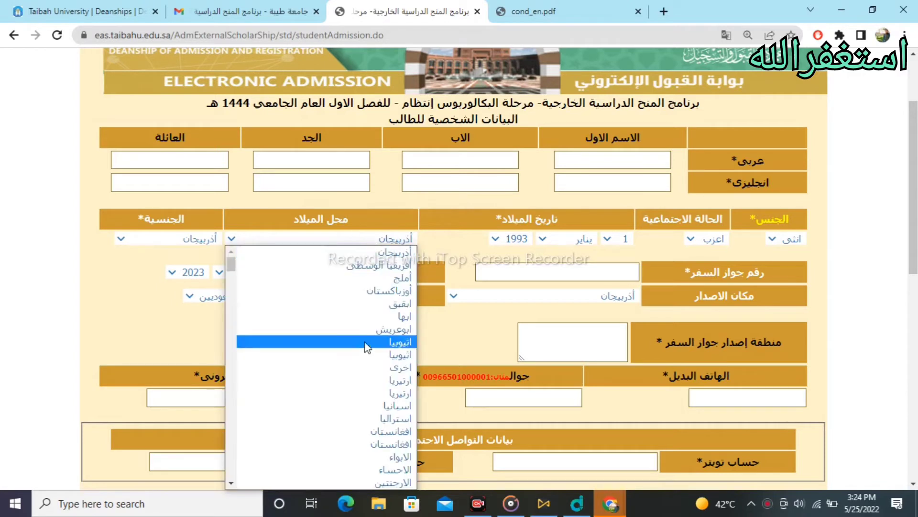
click(398, 437)
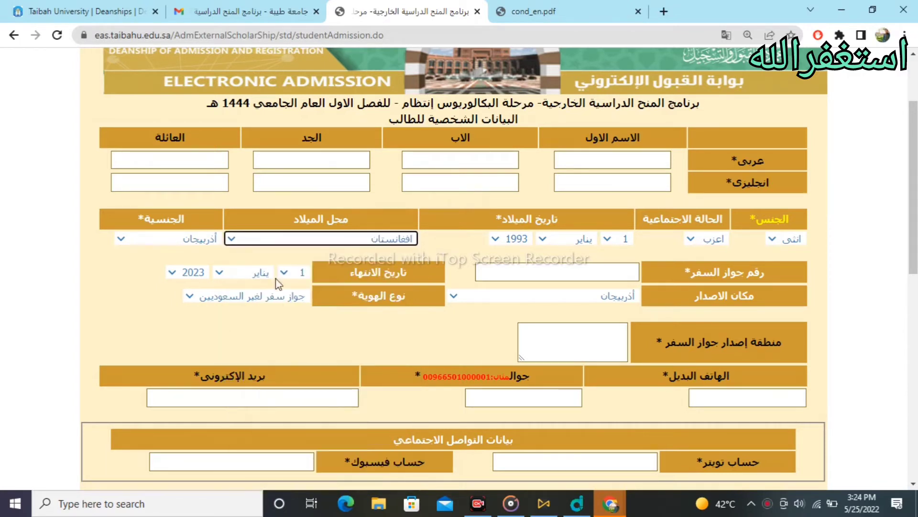
drag(259, 238, 376, 241)
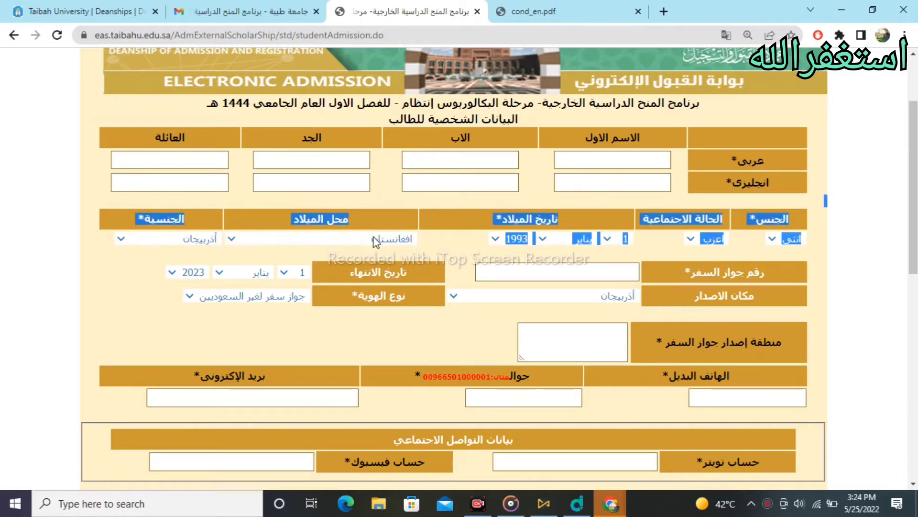
drag(412, 208, 348, 234)
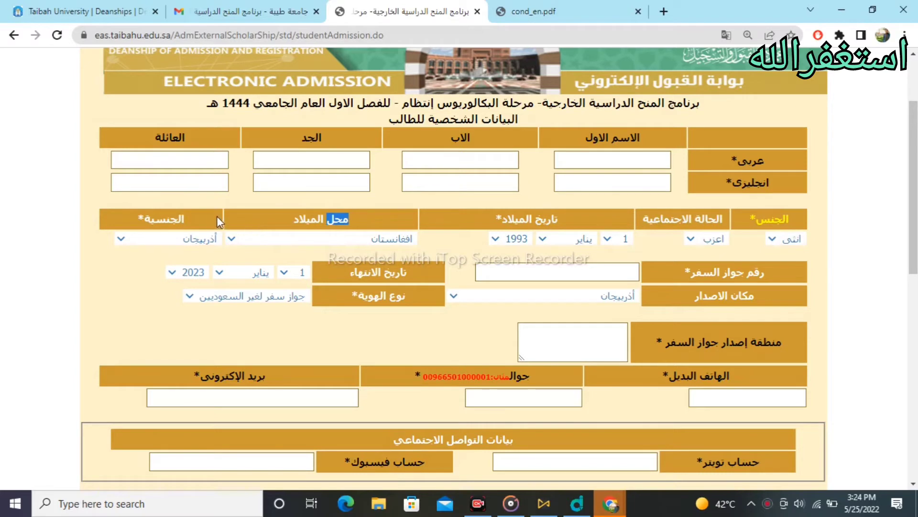
Look through the available countries for the applicant's nationality (الجنسية).
drag(210, 216, 136, 236)
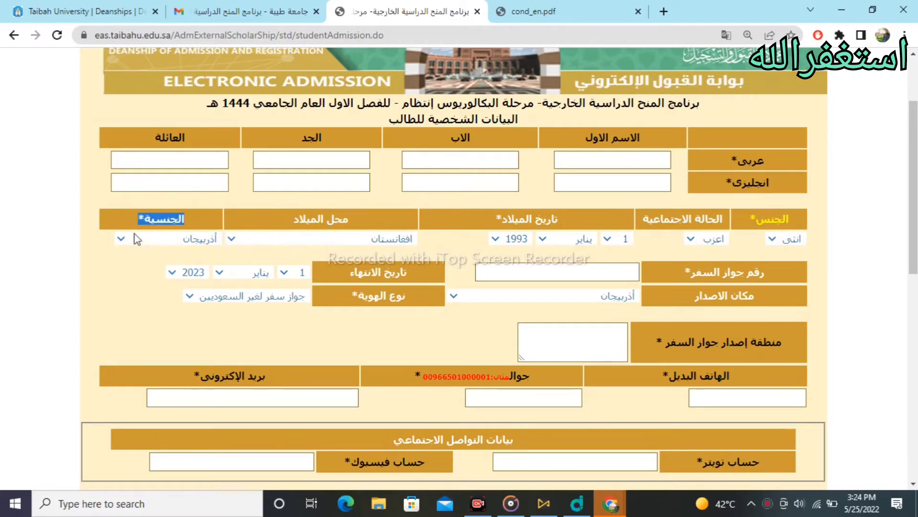
click(135, 241)
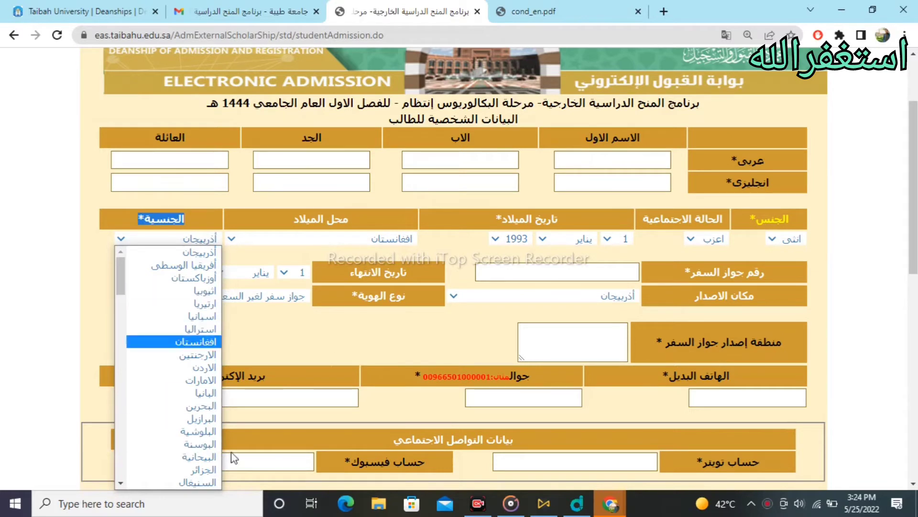
click(346, 335)
click(347, 334)
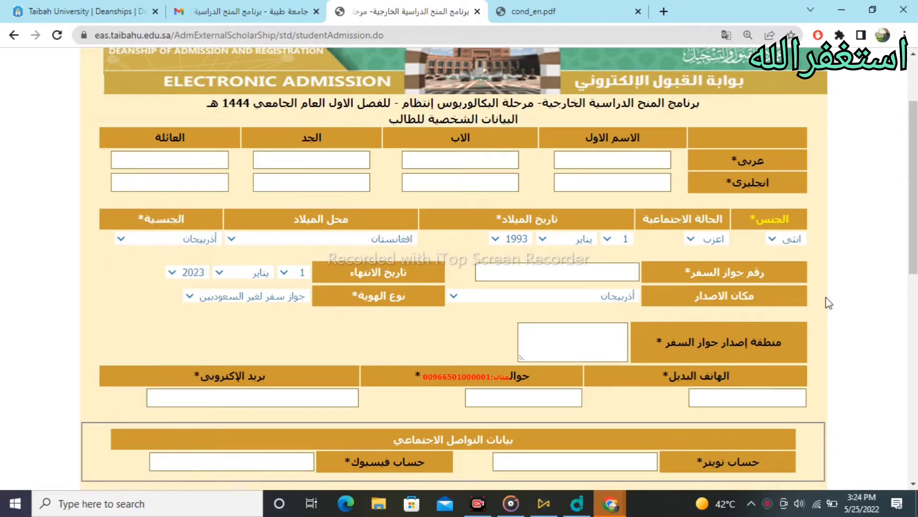
Look over the passport number (رقم جواز السفر) and expiry date (تاريخ الانتهاء) fields.
scroll(829, 302, down, 1)
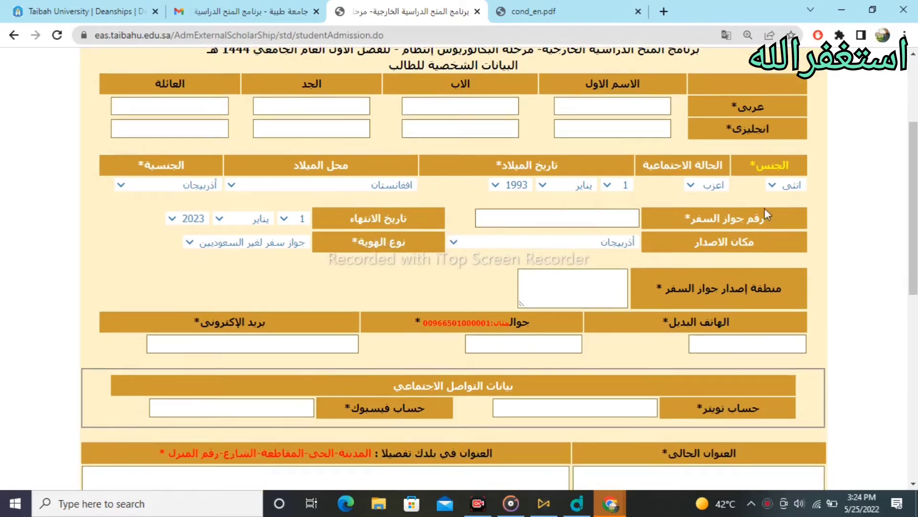
drag(764, 216, 684, 218)
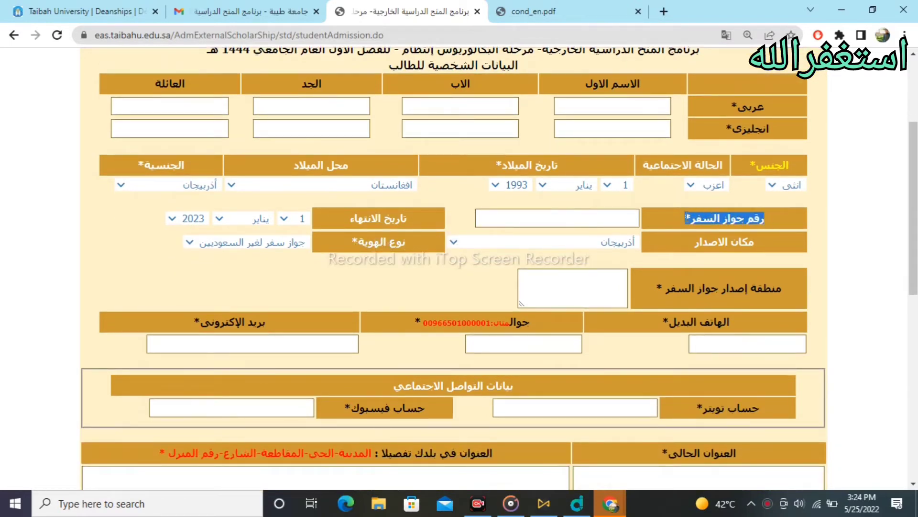
click(628, 227)
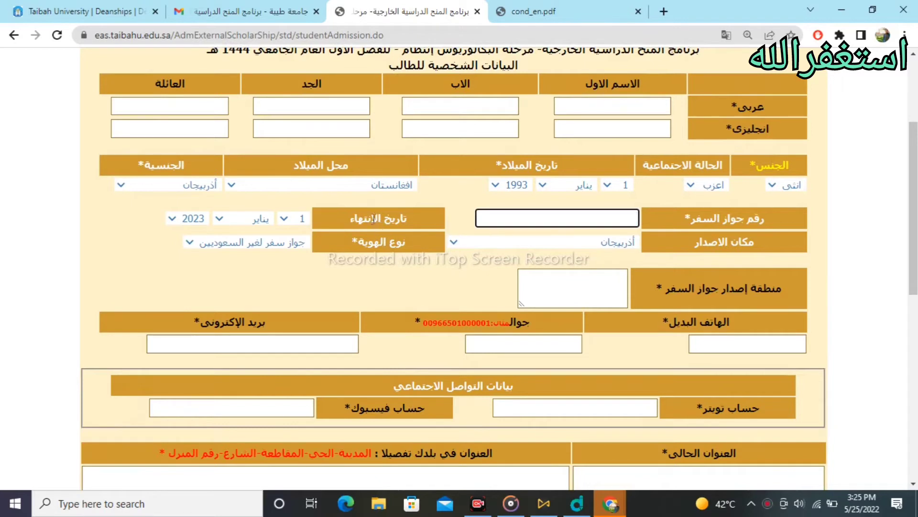
drag(413, 218, 346, 218)
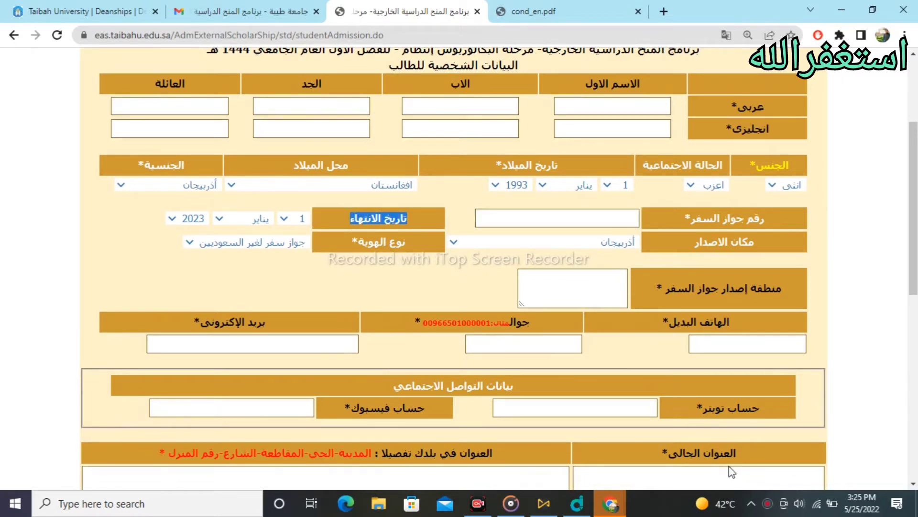
click(741, 478)
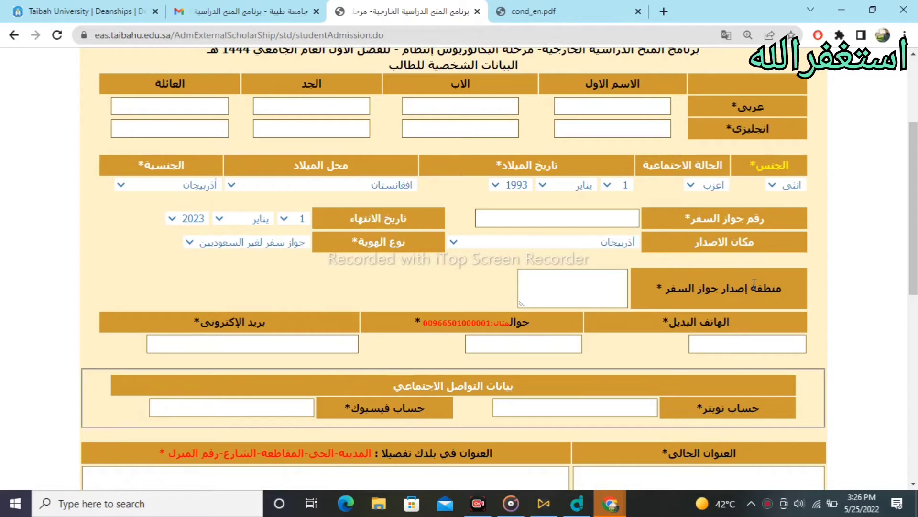
Choose أذربيجان (Azerbaijan) as the passport's place of issue (مكان الاصدار).
drag(762, 243, 694, 245)
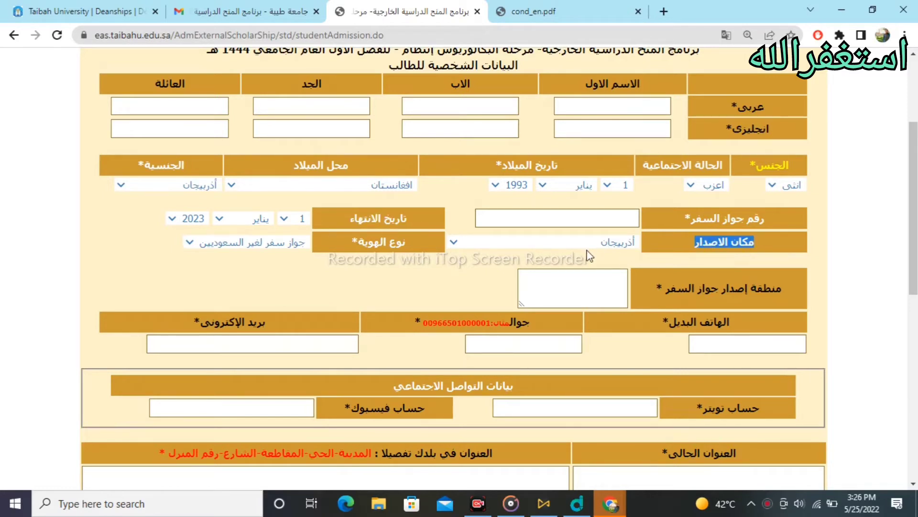
click(560, 242)
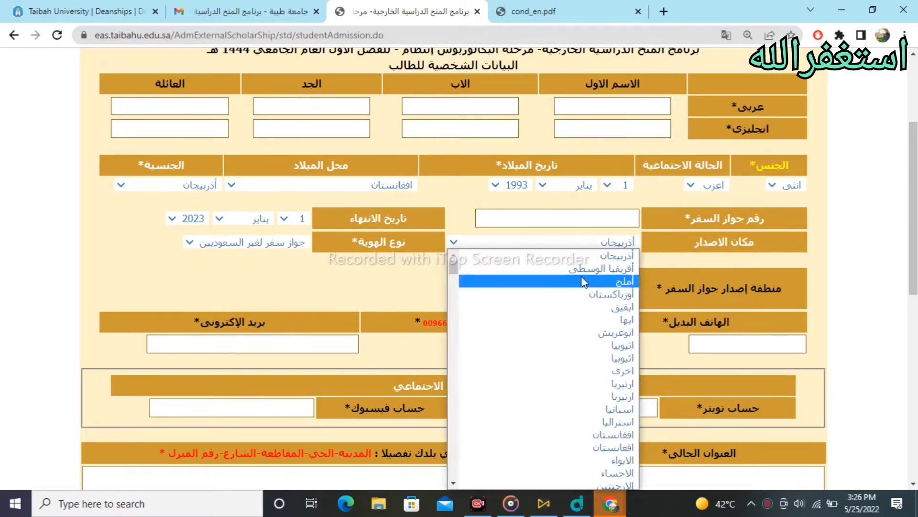
click(554, 255)
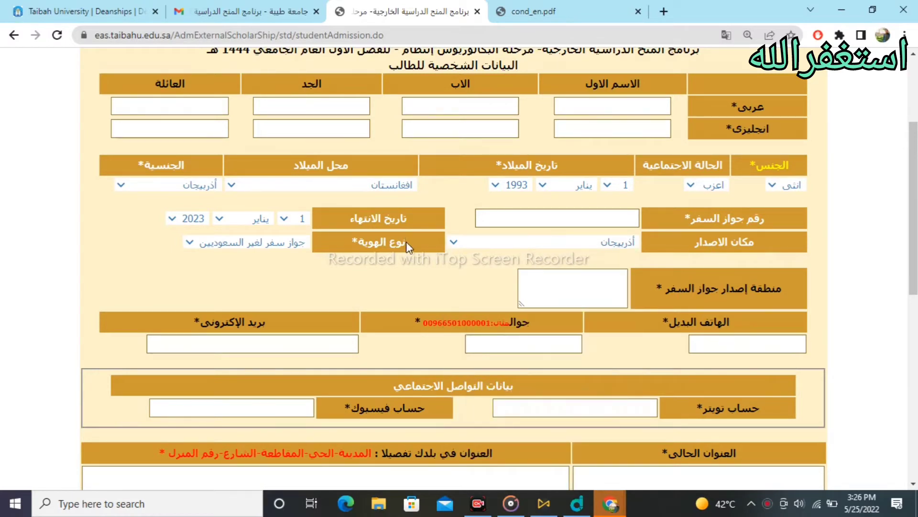
Choose جواز سفر لغير السعوديين (passport for non-Saudis) as the identity type (نوع الهوية).
drag(406, 242, 367, 243)
click(305, 243)
click(305, 250)
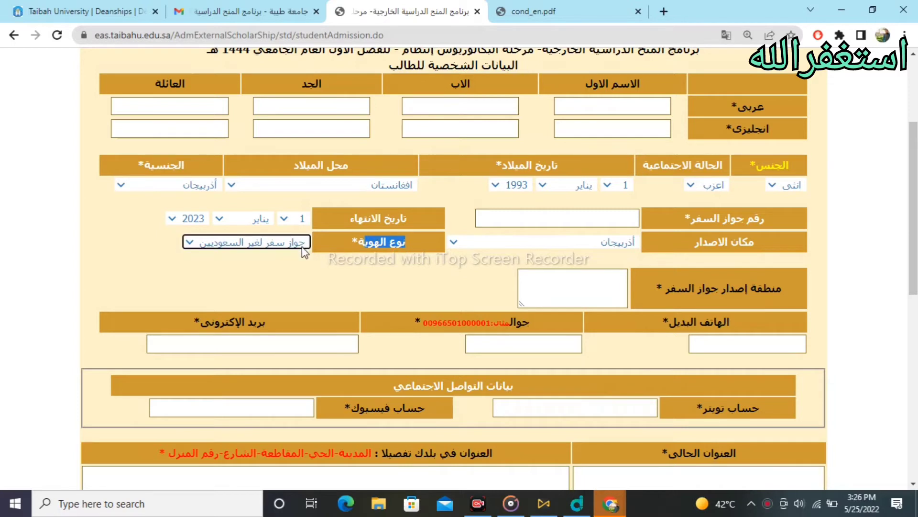
click(306, 242)
click(306, 250)
click(323, 280)
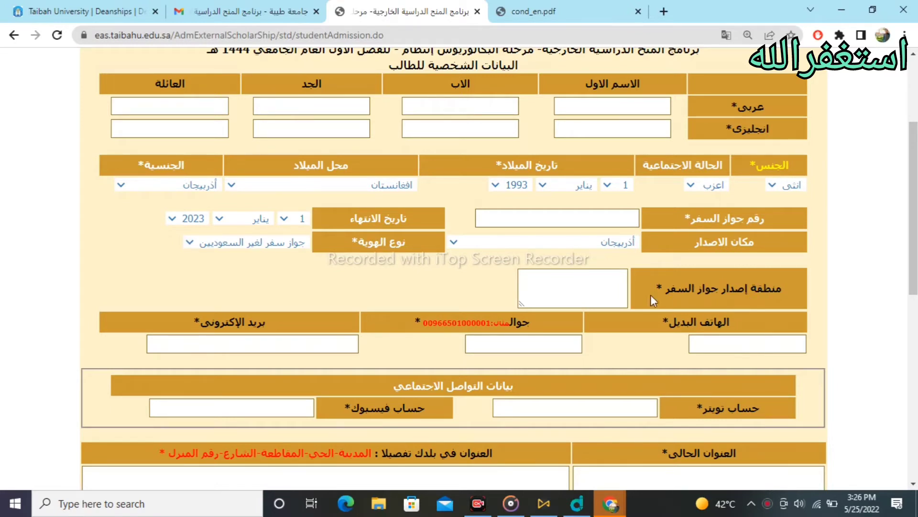
Look over the passport issuing region field and the alternative phone, mobile and e-mail contact fields.
click(616, 293)
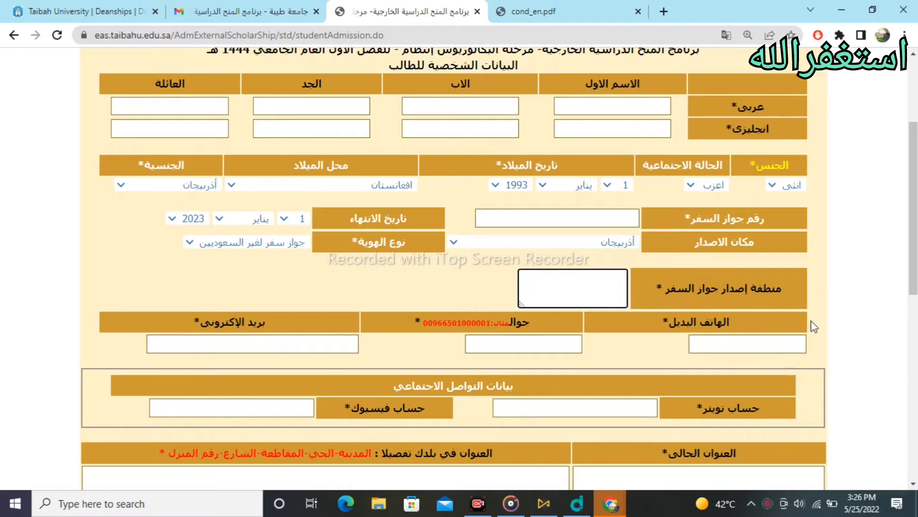
drag(620, 310, 466, 278)
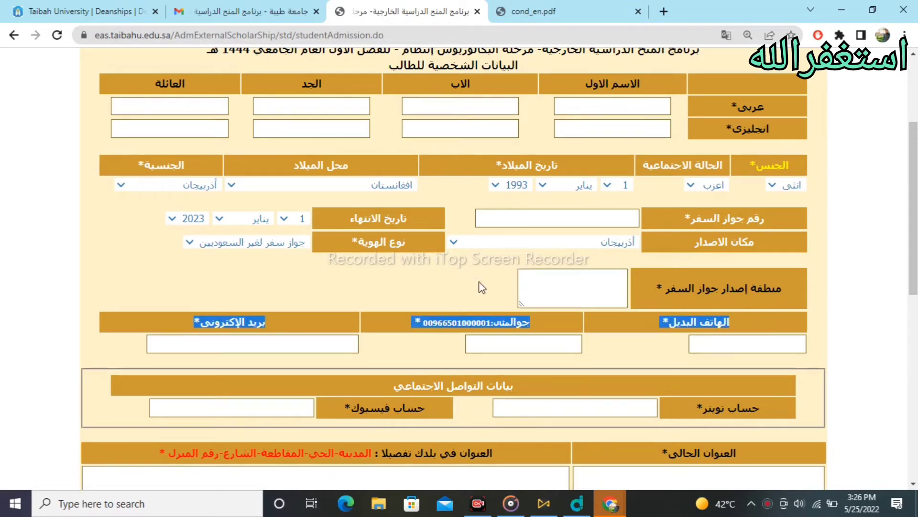
click(499, 292)
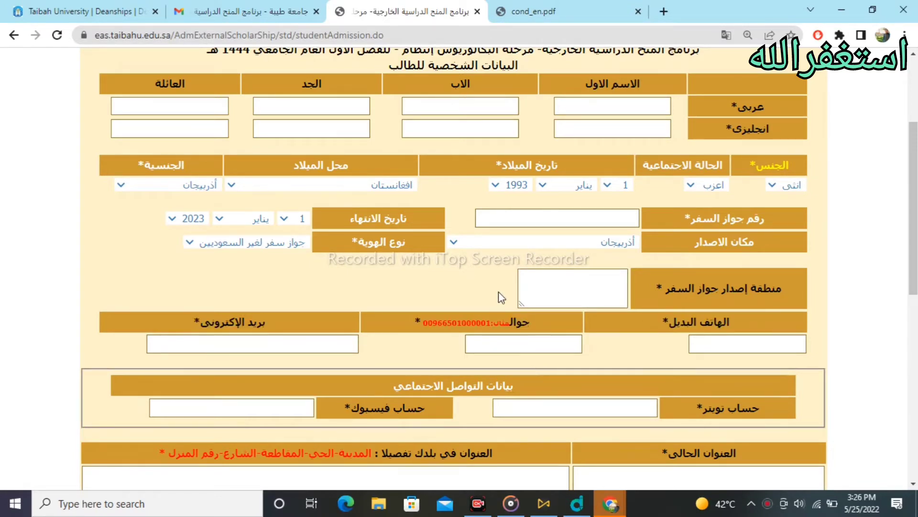
scroll(499, 291, down, 2)
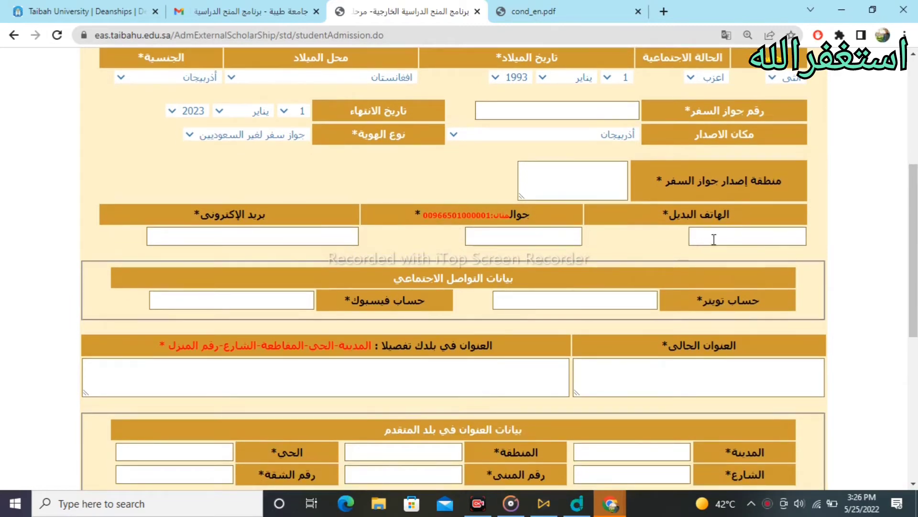
click(730, 239)
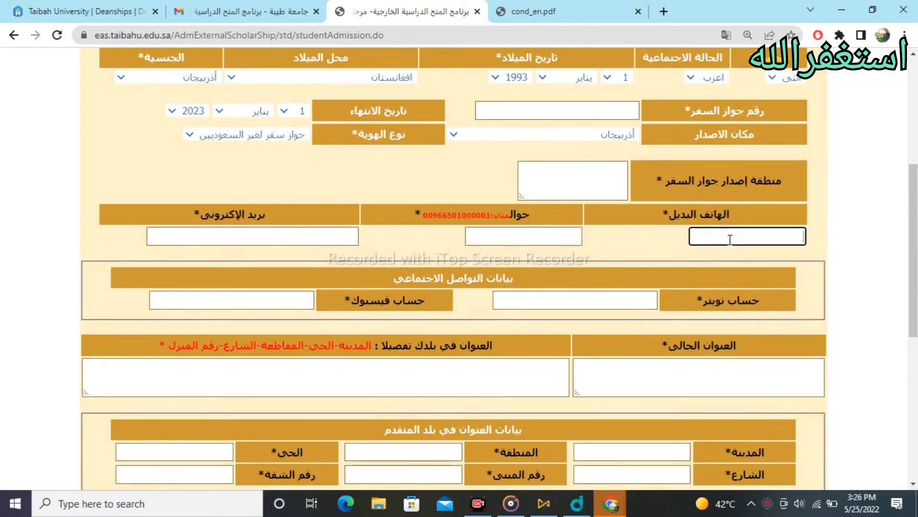
click(672, 239)
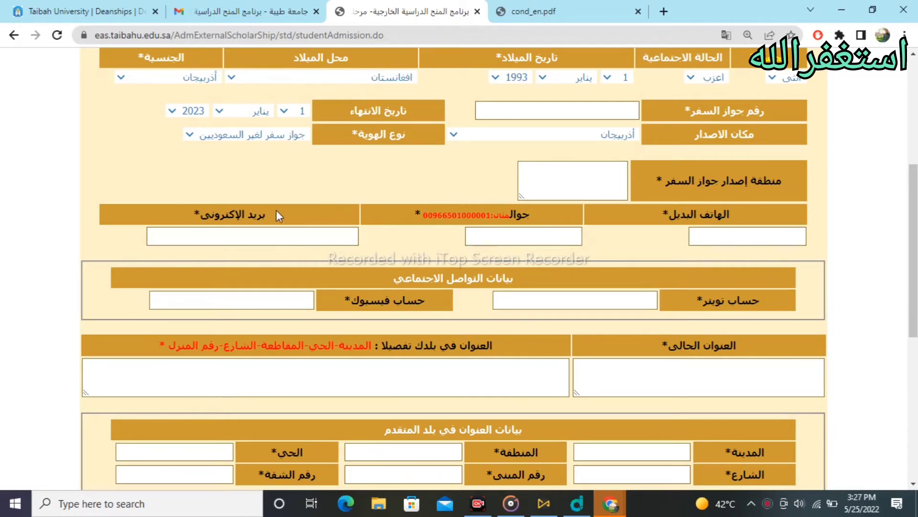
drag(276, 215, 195, 229)
click(295, 235)
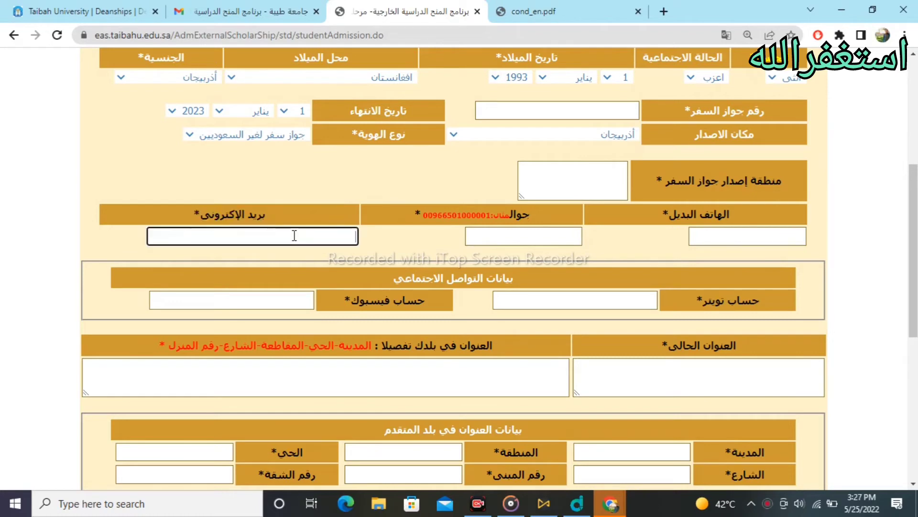
click(407, 259)
Look over the Twitter and Facebook account fields in the social media data (بيانات التواصل الاجتماعي).
scroll(408, 261, down, 2)
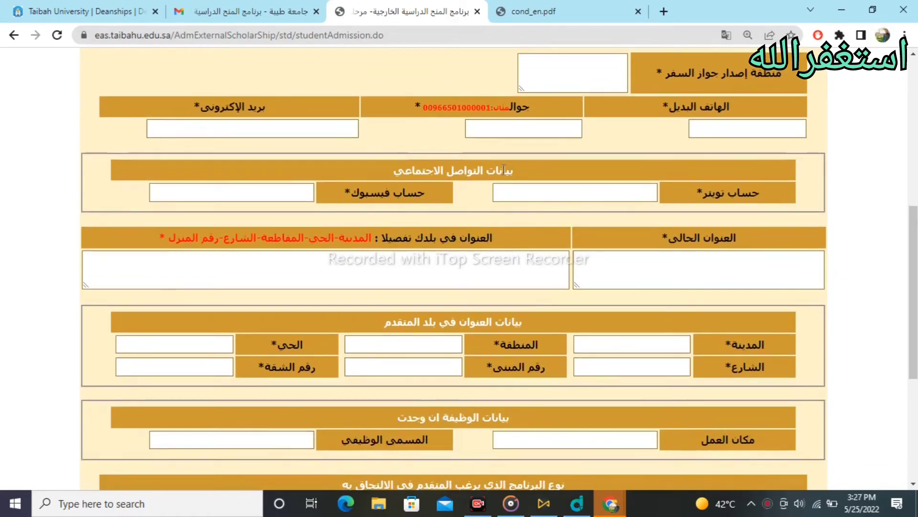
drag(513, 170, 383, 171)
drag(440, 197, 348, 200)
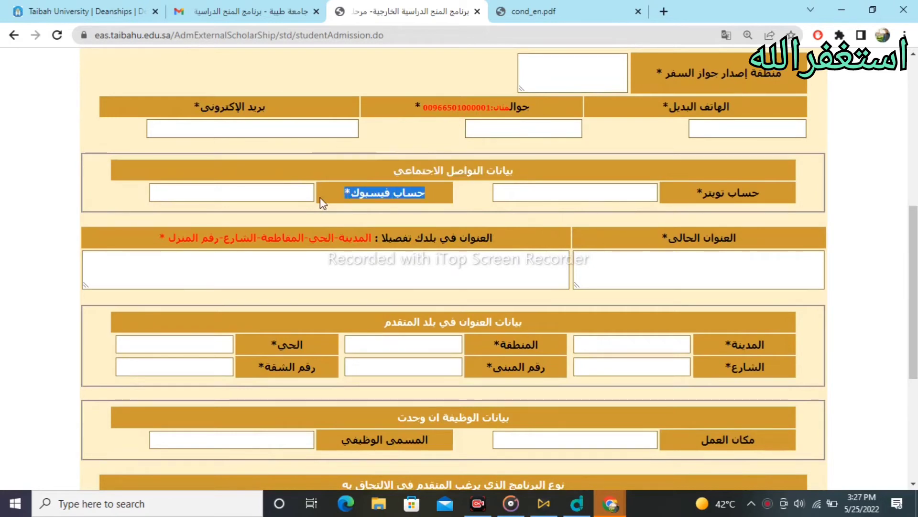
click(287, 192)
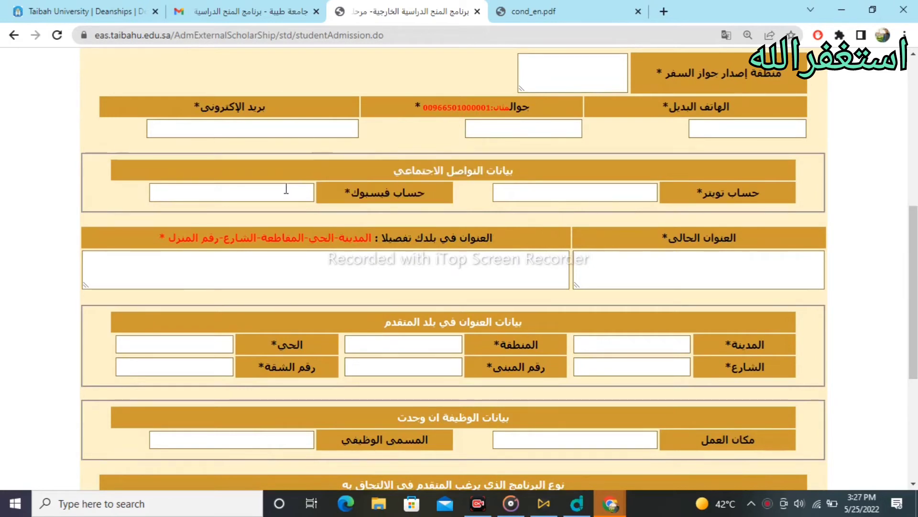
click(623, 193)
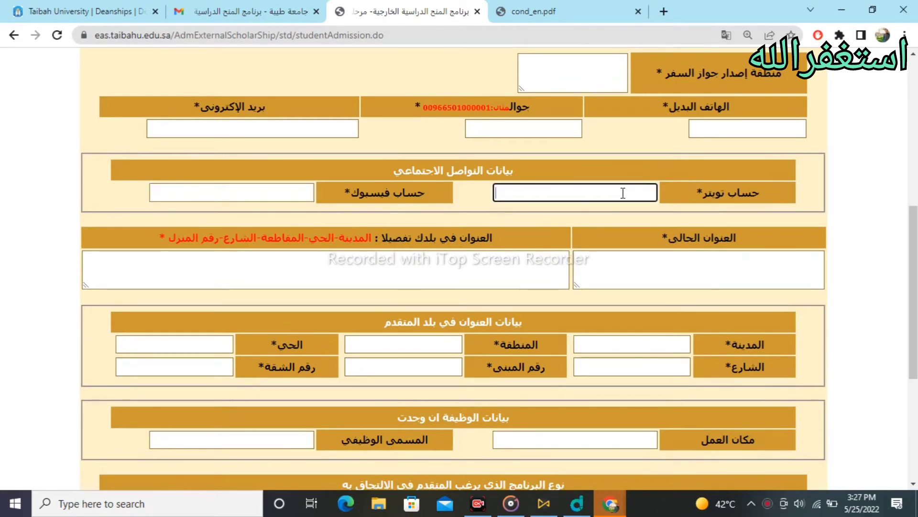
click(615, 223)
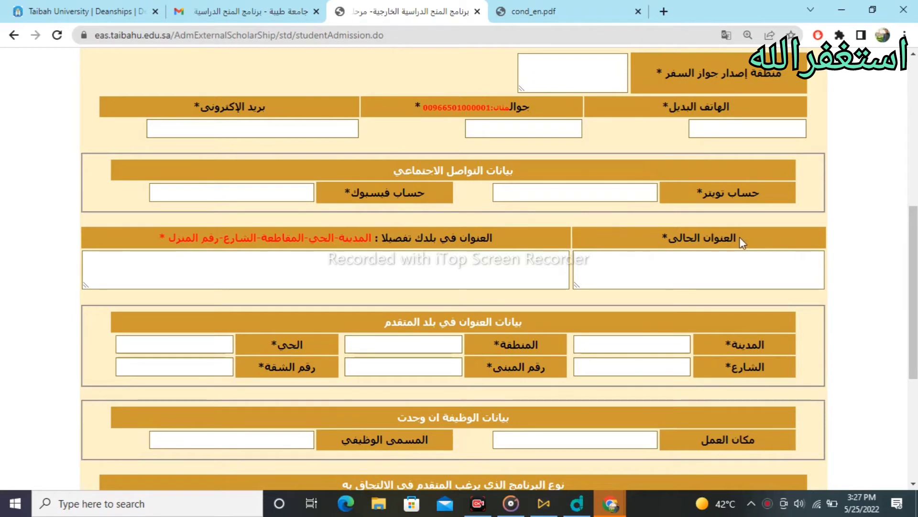
Examine the current address field and the detailed home-country address field with its required city, district, province, street and house number.
drag(739, 238, 692, 239)
click(656, 258)
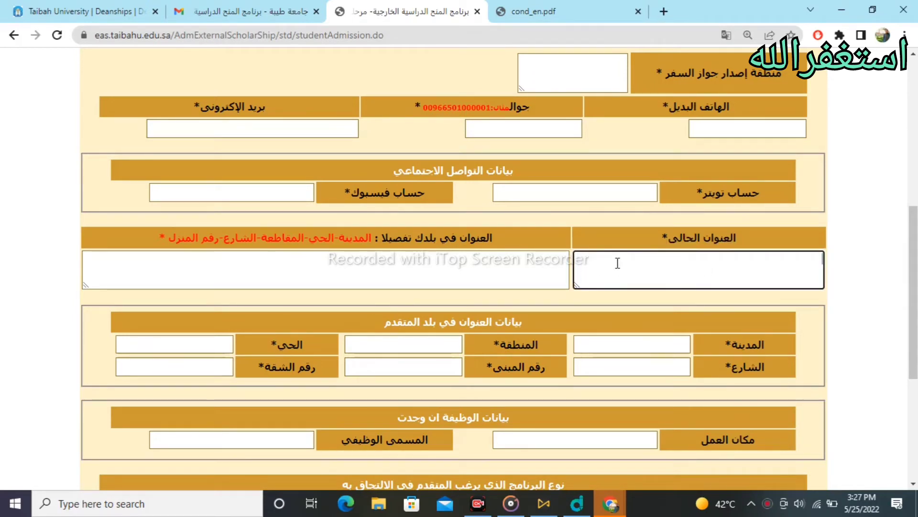
click(513, 257)
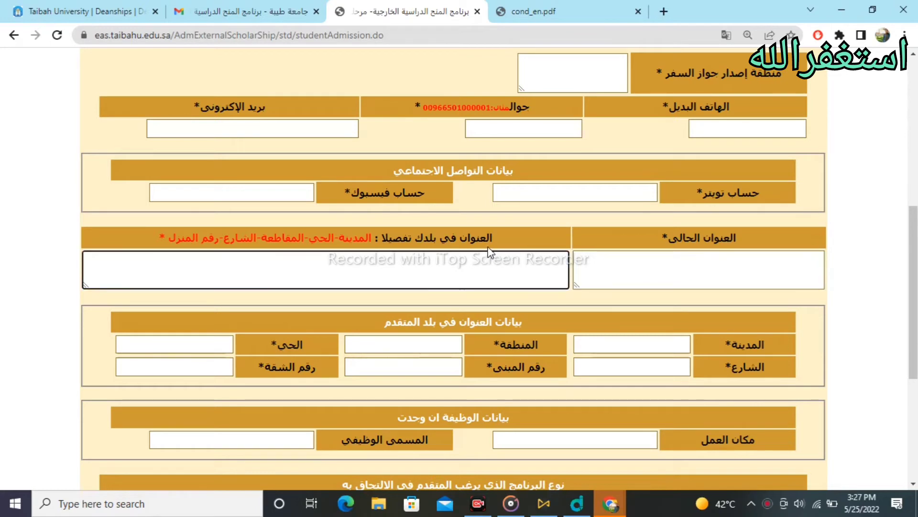
drag(436, 238, 379, 237)
click(398, 275)
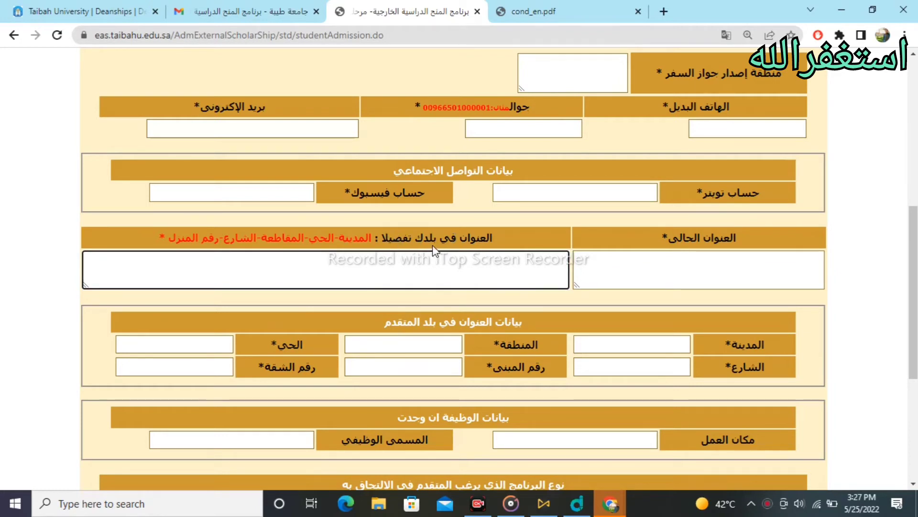
drag(372, 247, 157, 250)
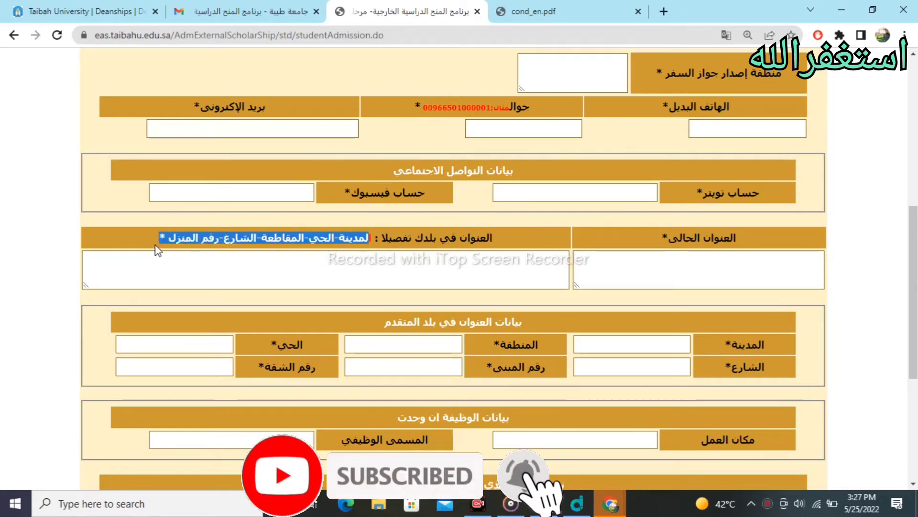
click(239, 257)
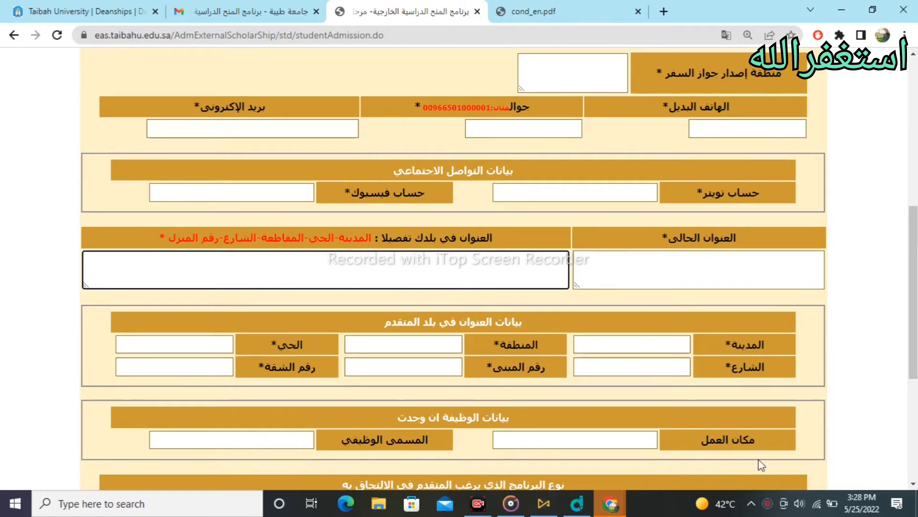
Look over the applicant's home-country address section and the optional employment data section (بيانات الوظيفة ان وجدت).
scroll(745, 469, down, 5)
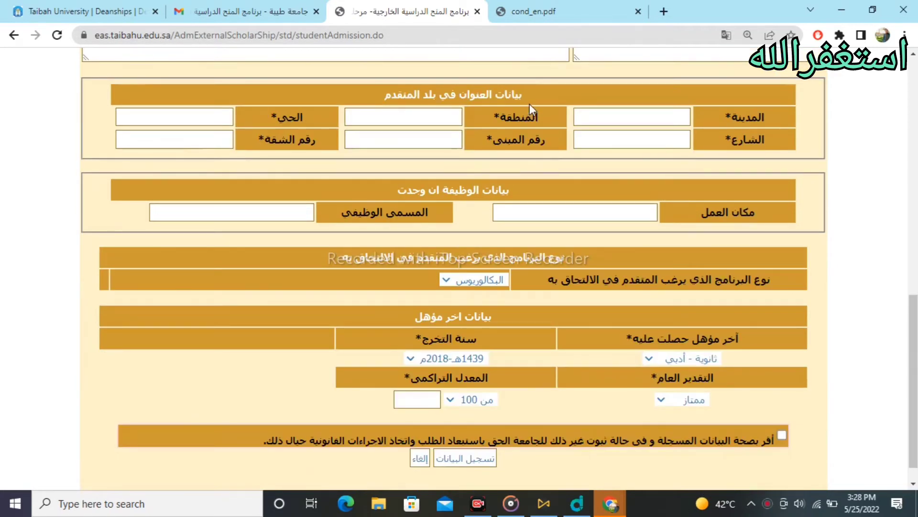
drag(521, 100, 397, 113)
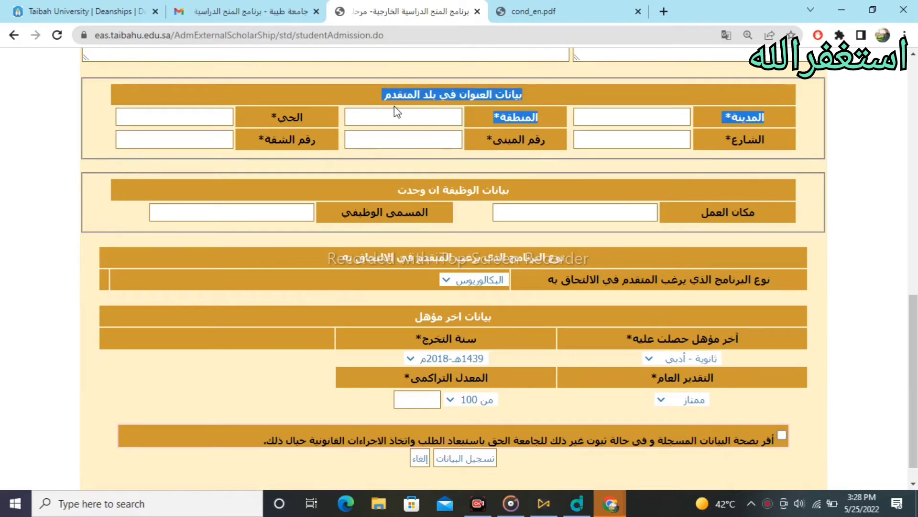
click(397, 112)
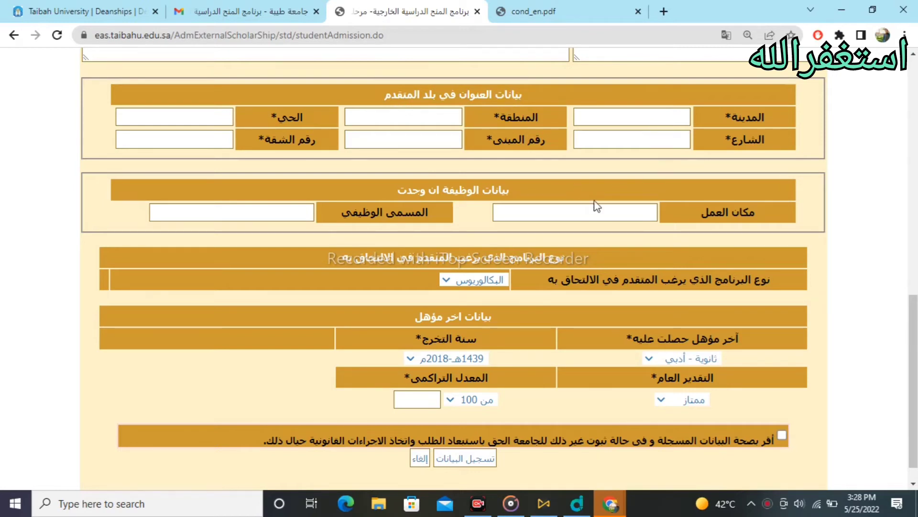
drag(510, 189, 398, 197)
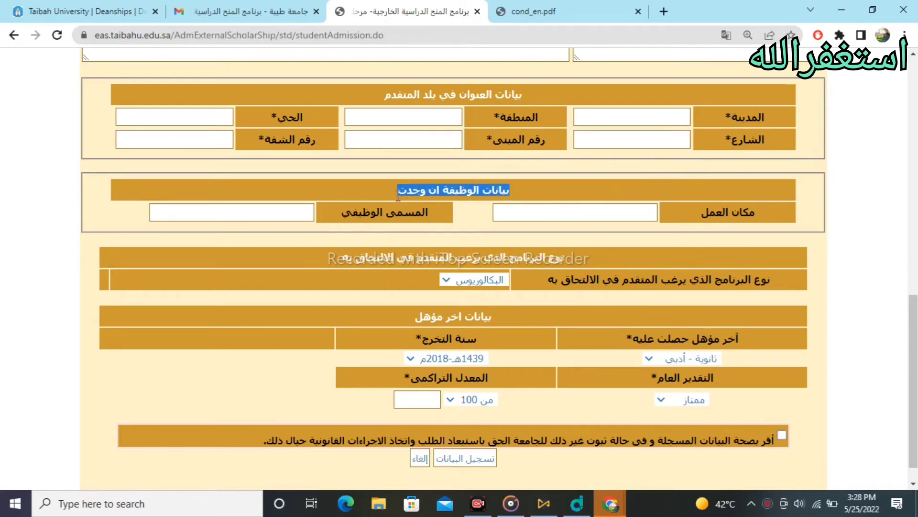
click(516, 223)
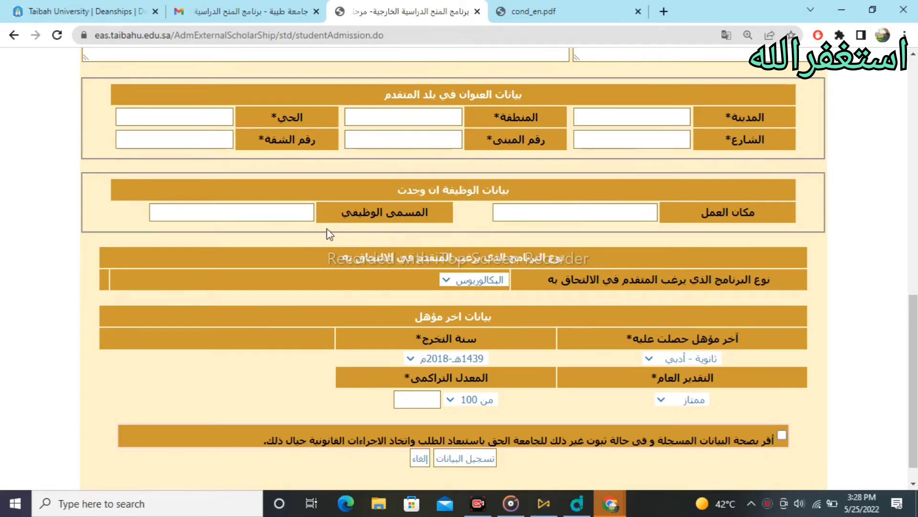
Choose البكالوريوس as the type of program the applicant wishes to join.
drag(607, 161, 908, 459)
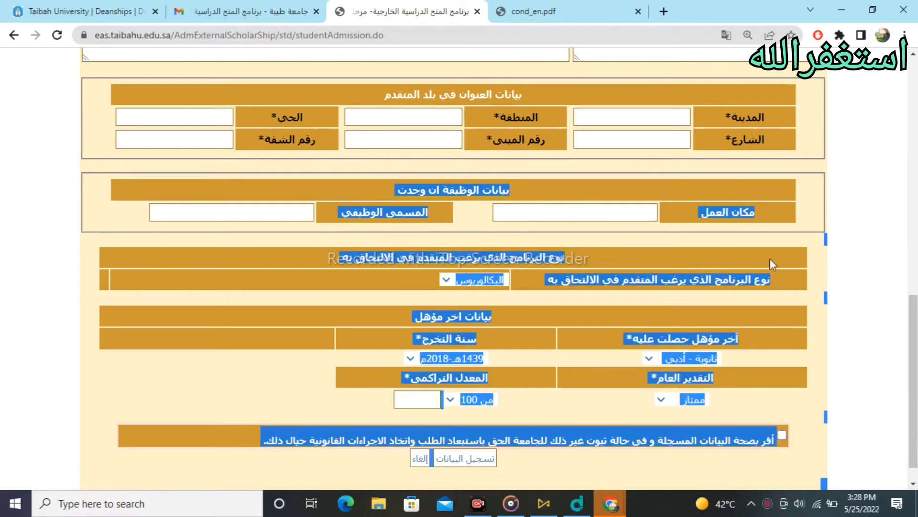
click(756, 240)
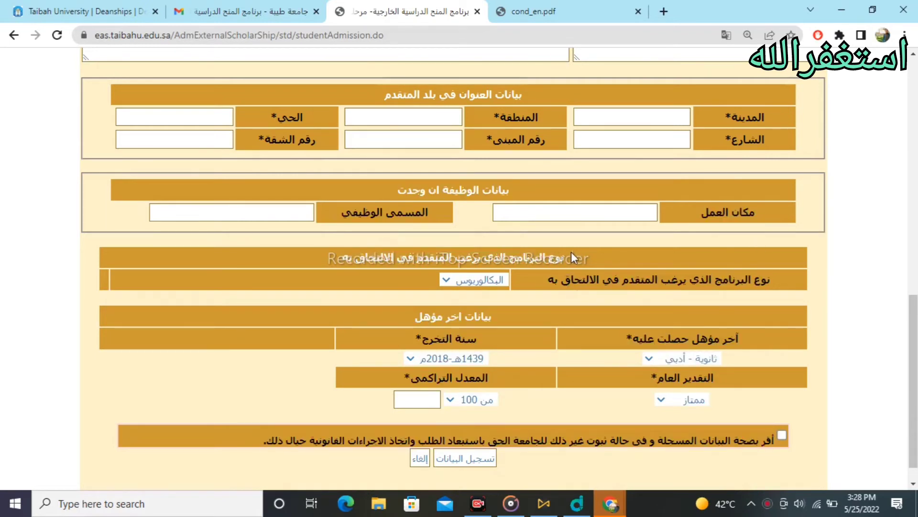
drag(571, 253, 343, 260)
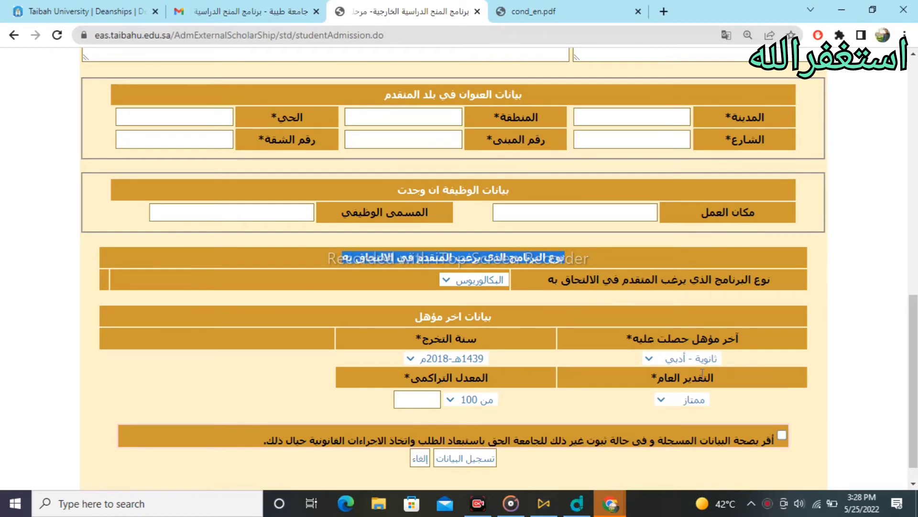
click(833, 267)
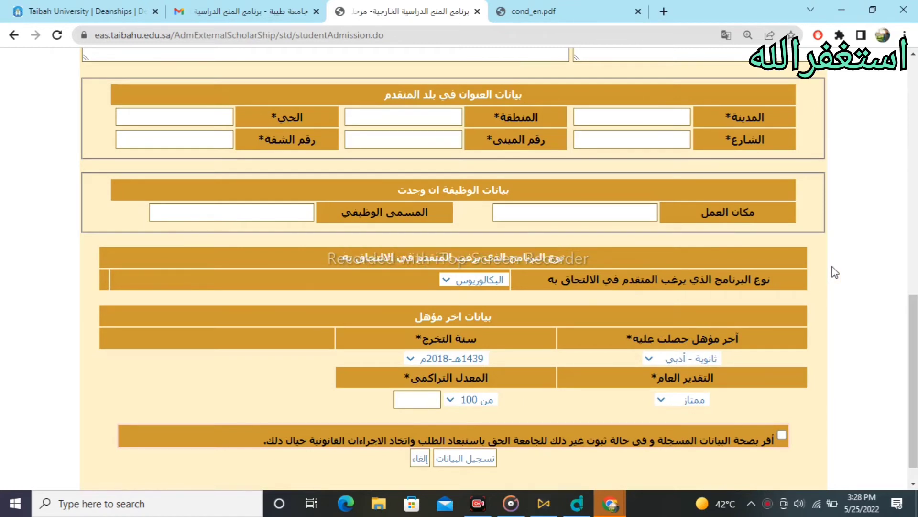
click(485, 282)
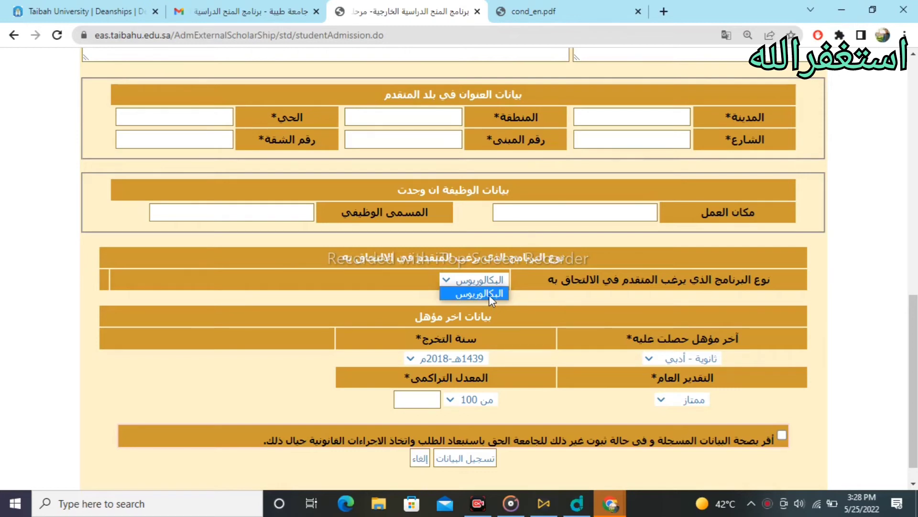
click(488, 295)
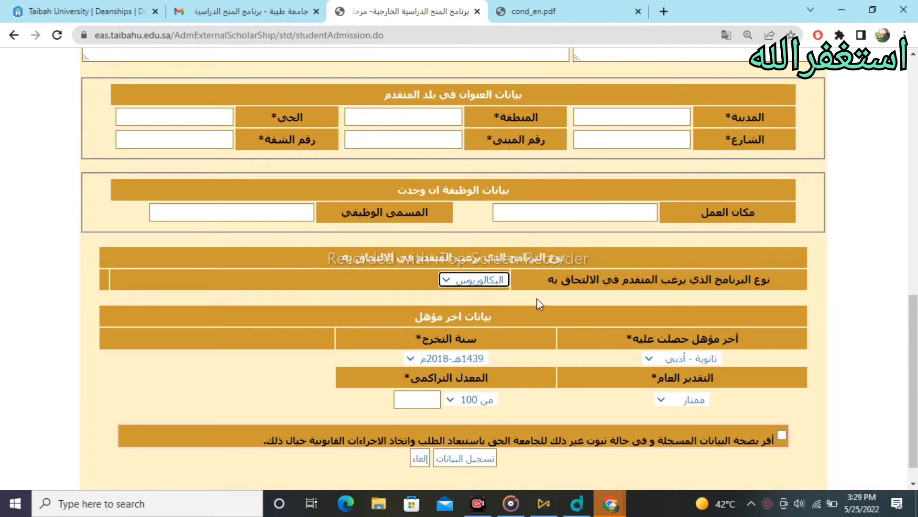
click(495, 285)
click(488, 293)
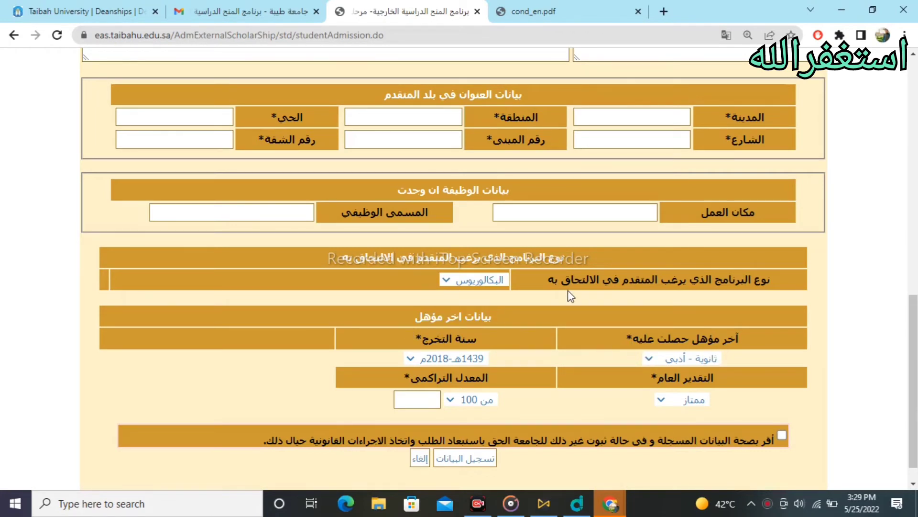
Review the last-qualification options and set the graduation year (سنة التخرج) to 1441هـ-2020م.
drag(568, 290, 735, 486)
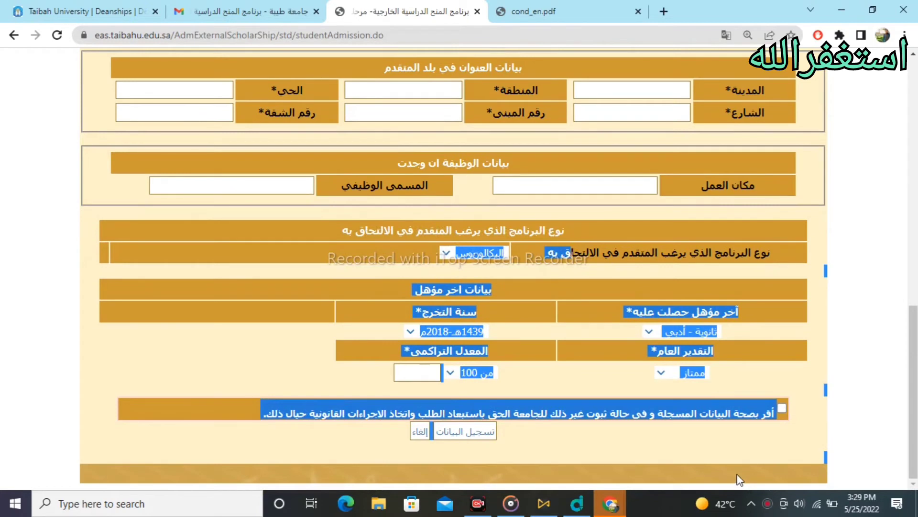
key(alt+Down)
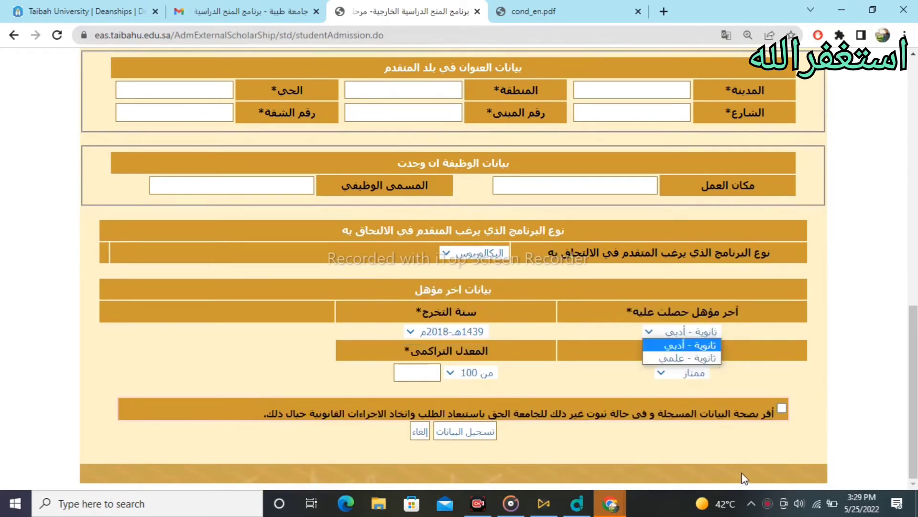
click(739, 333)
click(709, 334)
click(587, 366)
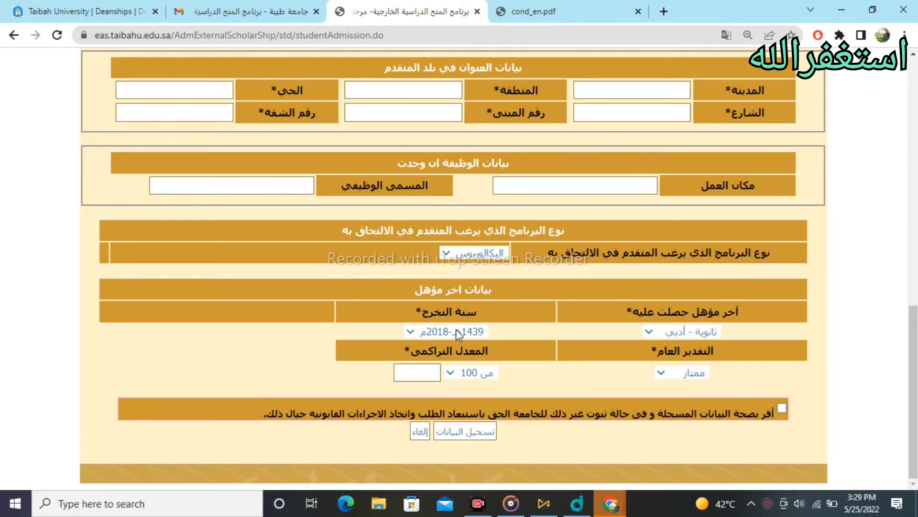
click(426, 335)
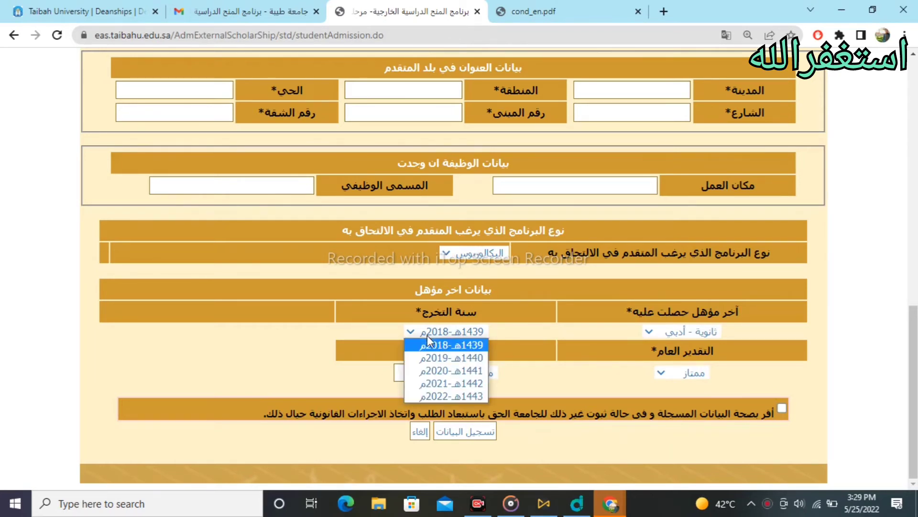
click(462, 376)
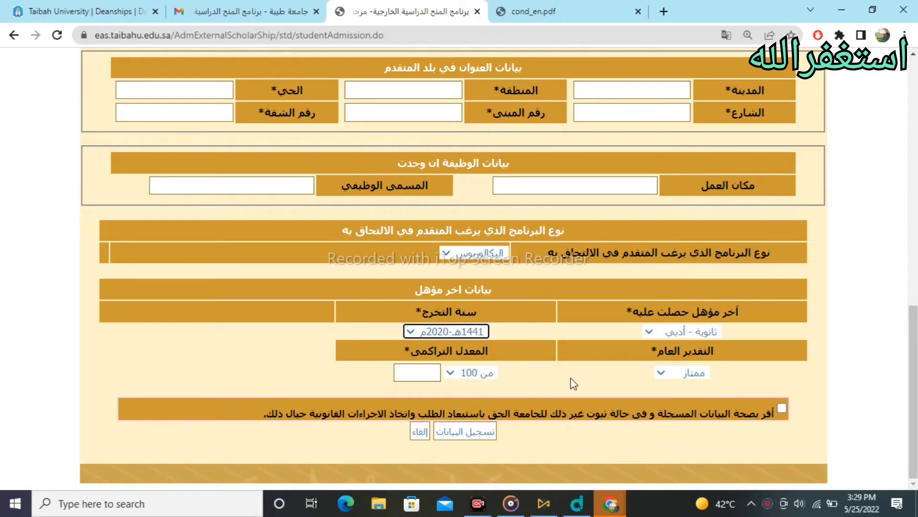
Look over the available choices for the general grade (التقدير العام) in the last-qualification data.
click(685, 378)
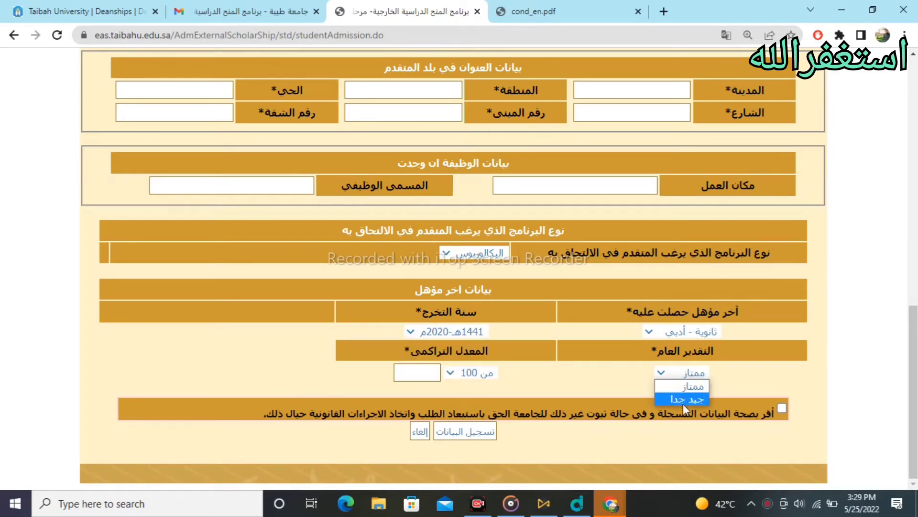
click(736, 377)
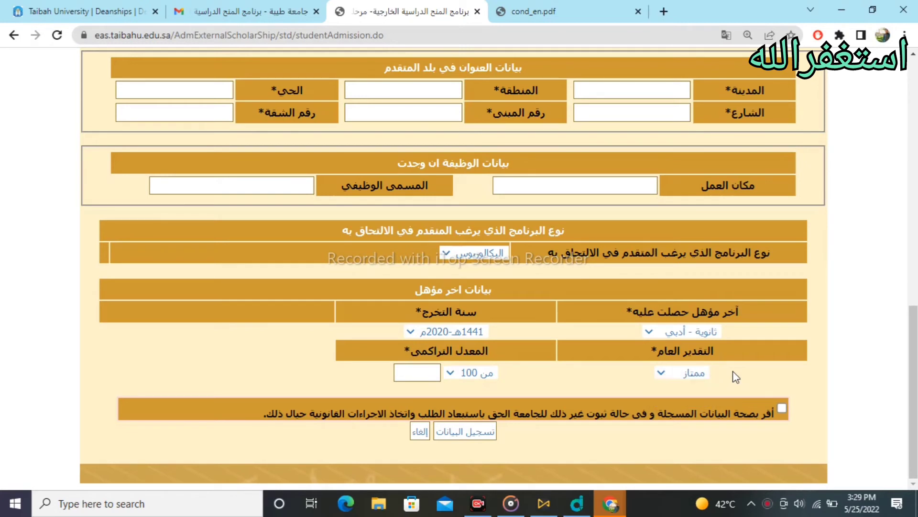
click(695, 374)
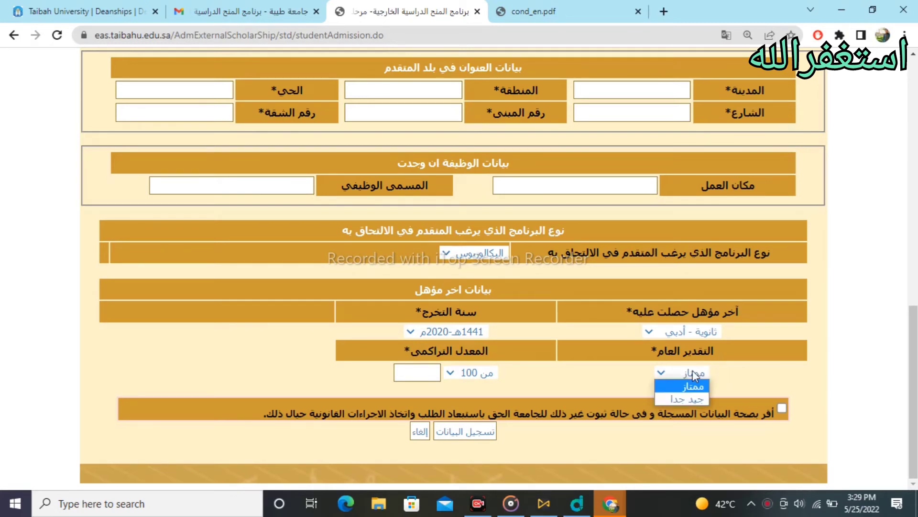
click(602, 398)
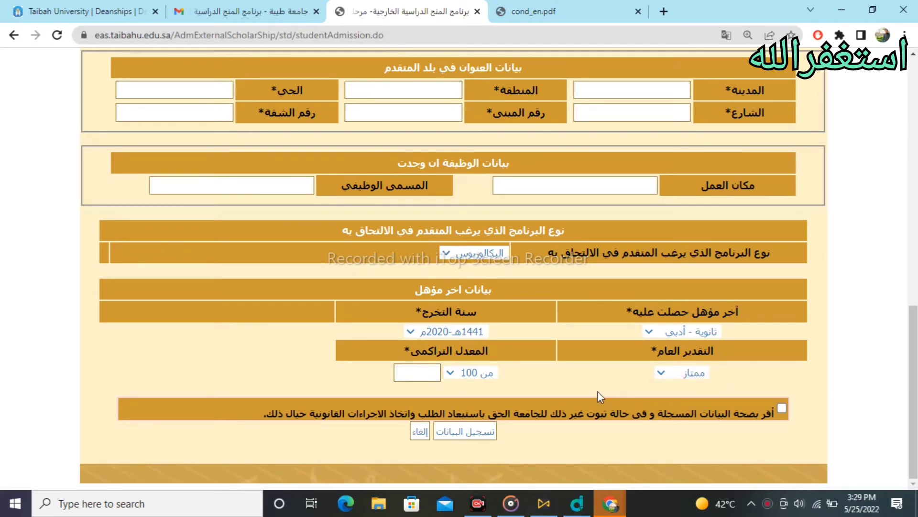
Examine the scale options and the value field for the cumulative average (المعدل التراكمي).
click(429, 367)
click(452, 373)
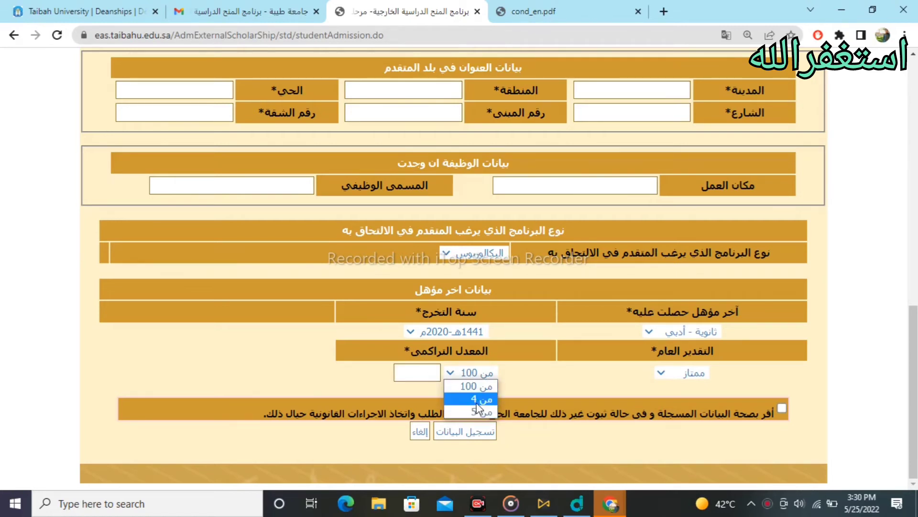
click(507, 371)
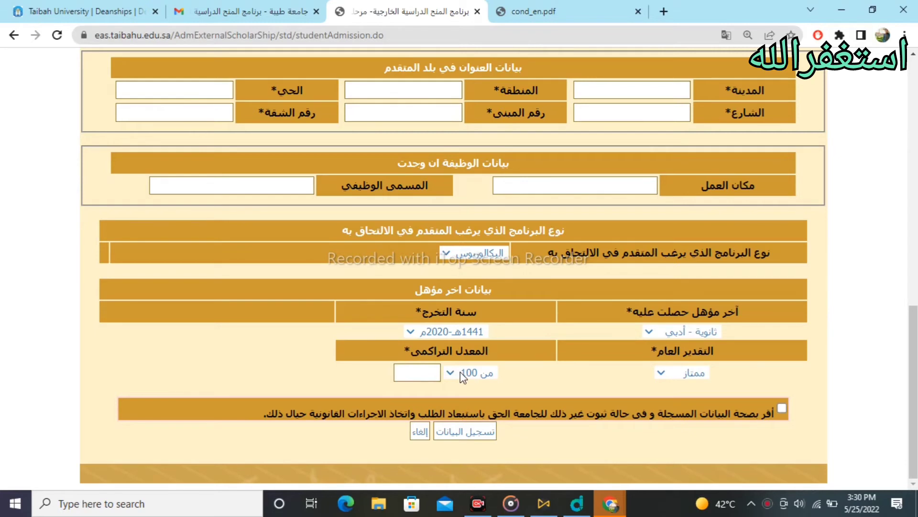
click(424, 378)
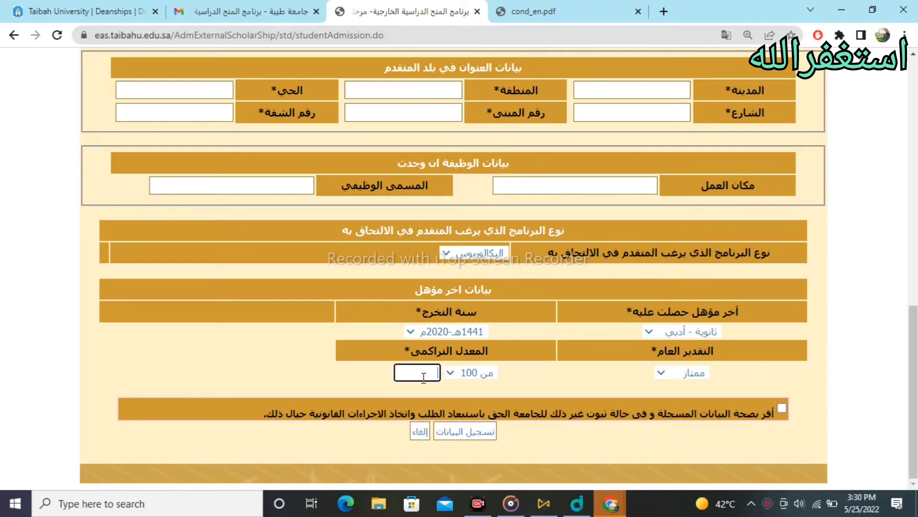
Accept the declaration that the recorded data is correct at the end of the application form.
click(498, 378)
click(589, 432)
click(782, 410)
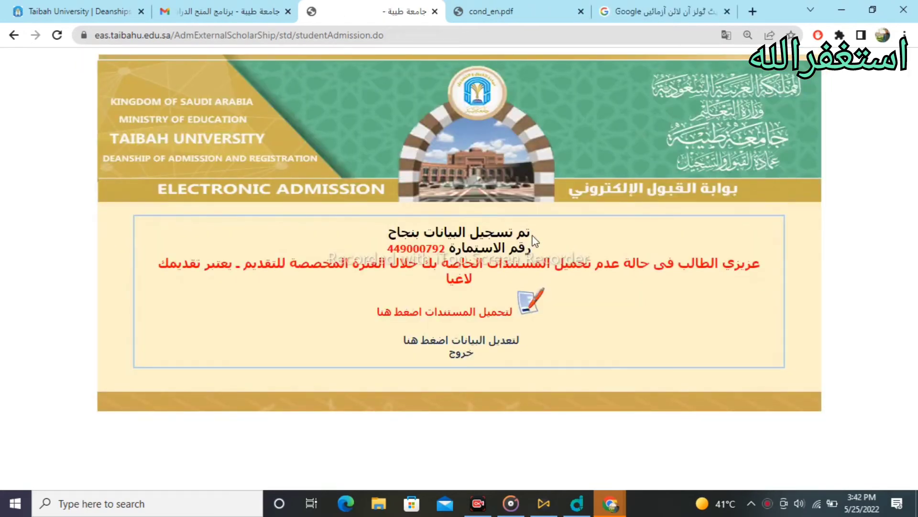
Read the registration confirmation, including the form number and the notice about uploading documents.
drag(531, 233, 469, 249)
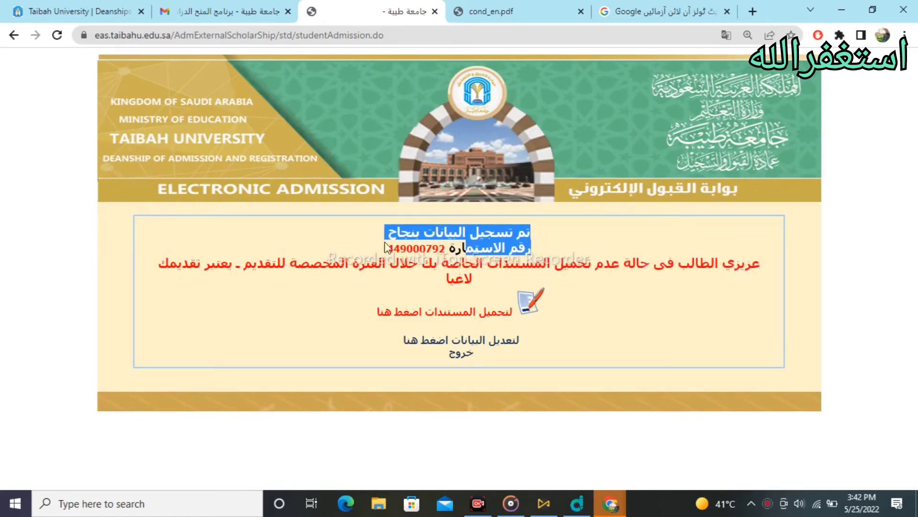
click(477, 239)
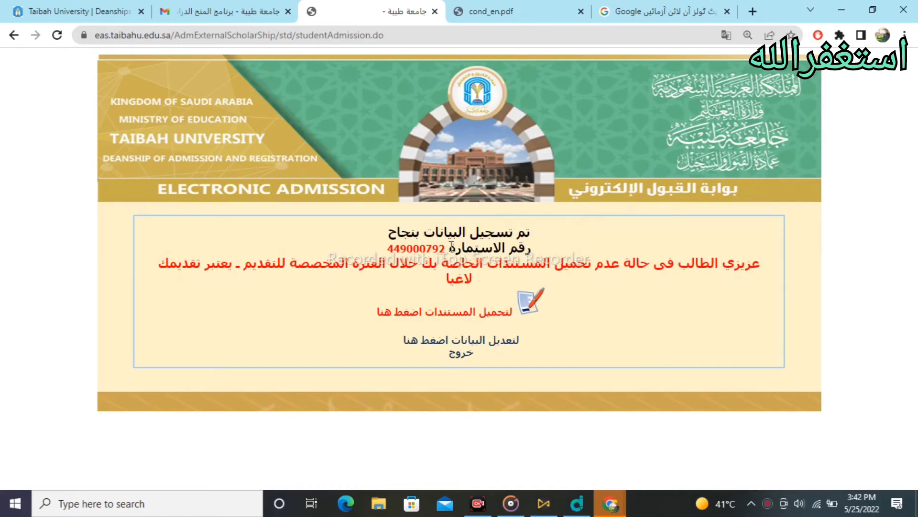
drag(446, 248, 395, 248)
right_click(380, 246)
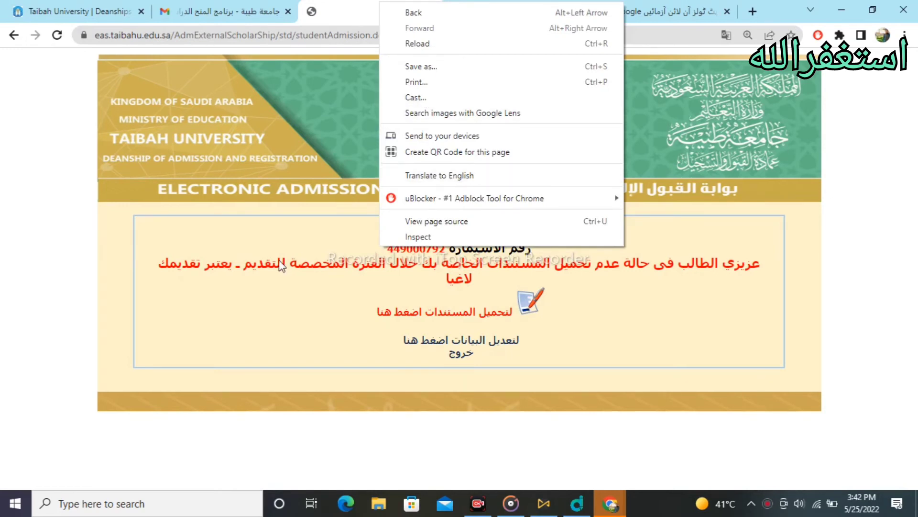
drag(383, 232, 741, 484)
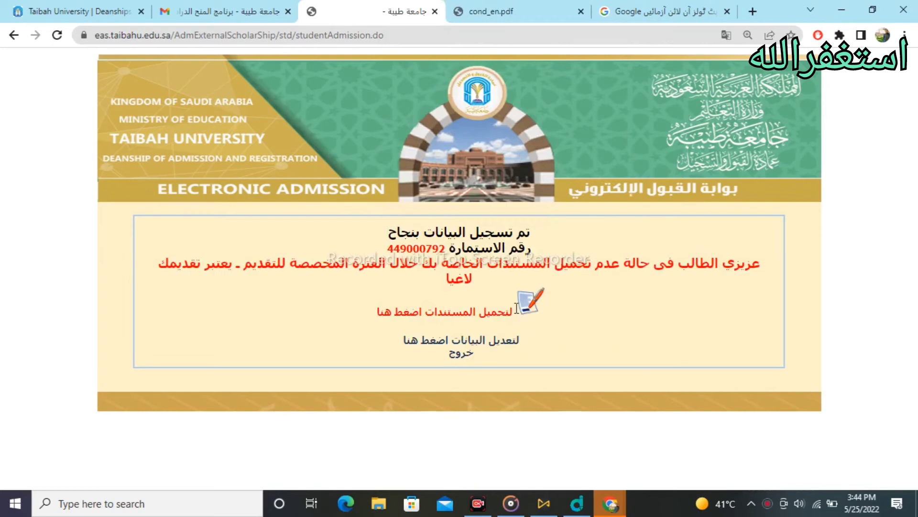
Follow the document upload link (لتحميل المستندات اضغط هنا) on the registration confirmation to reach the login page.
drag(517, 307, 368, 325)
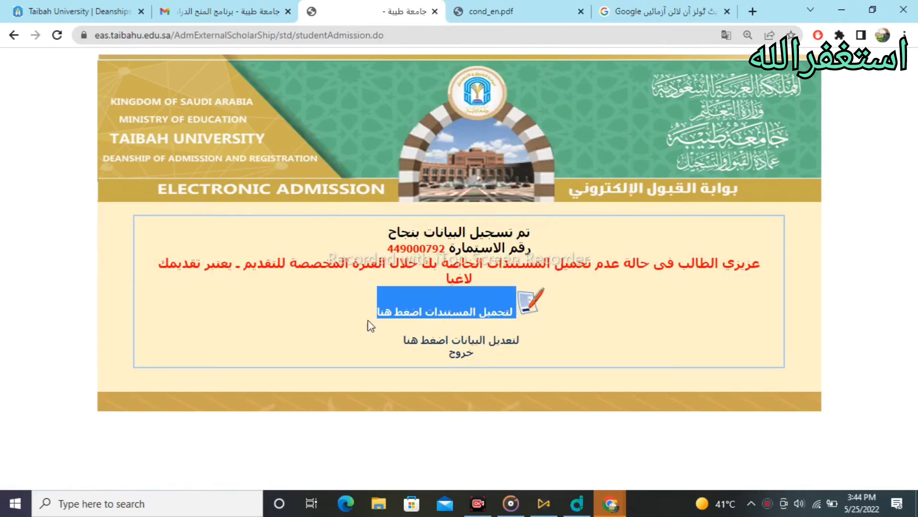
click(331, 318)
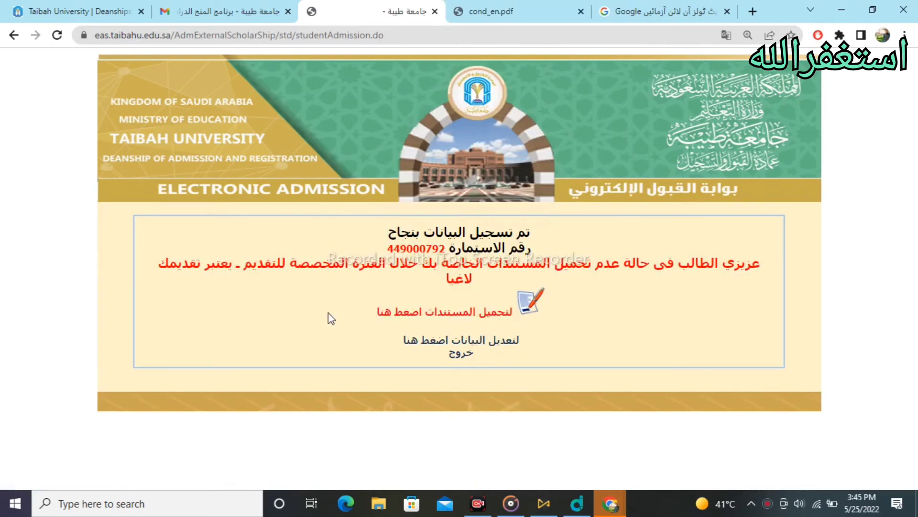
click(467, 324)
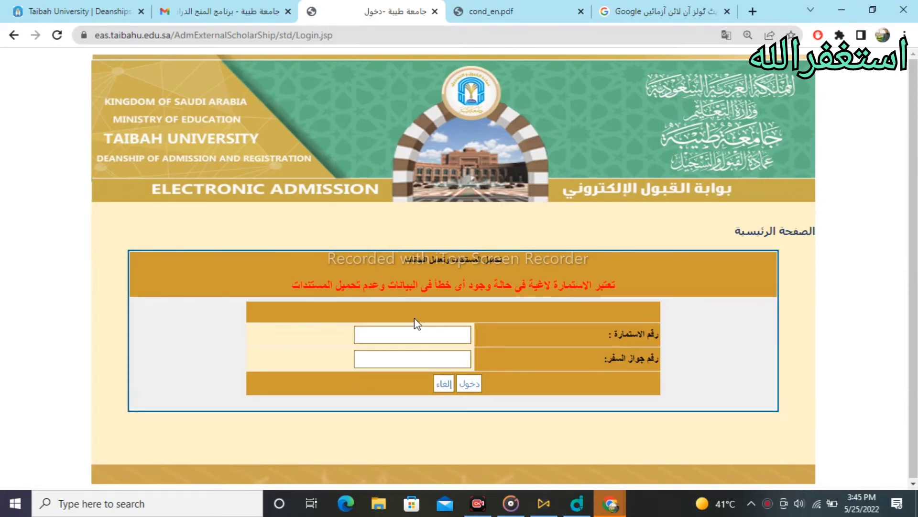
Log in to the document upload and data editing portal with the applicant's form number and passport number.
click(412, 331)
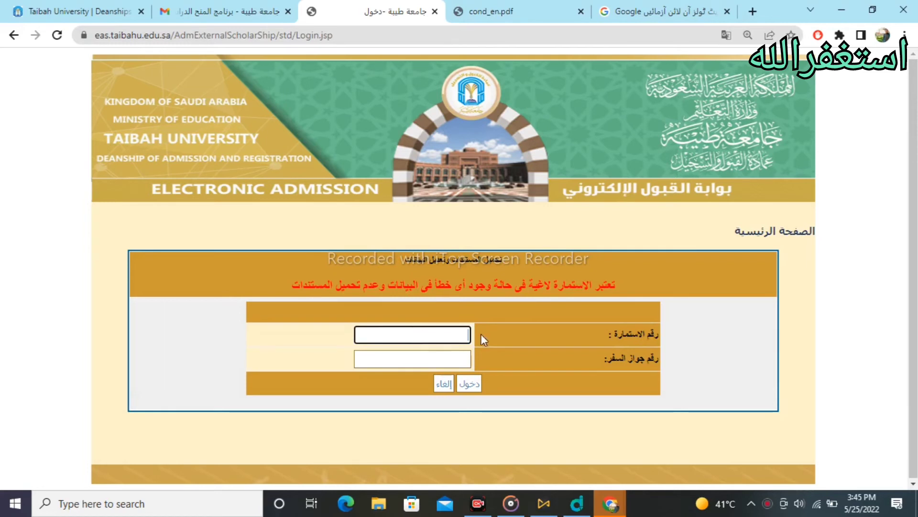
click(445, 358)
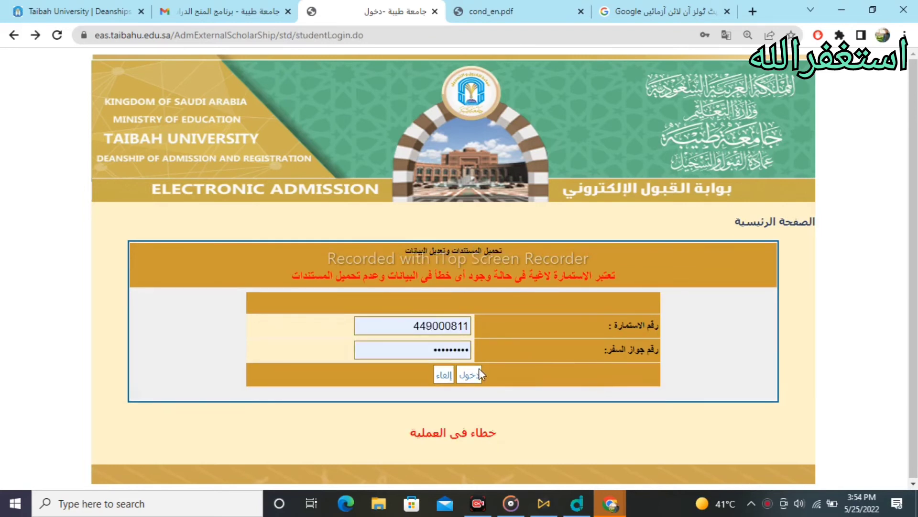
click(473, 377)
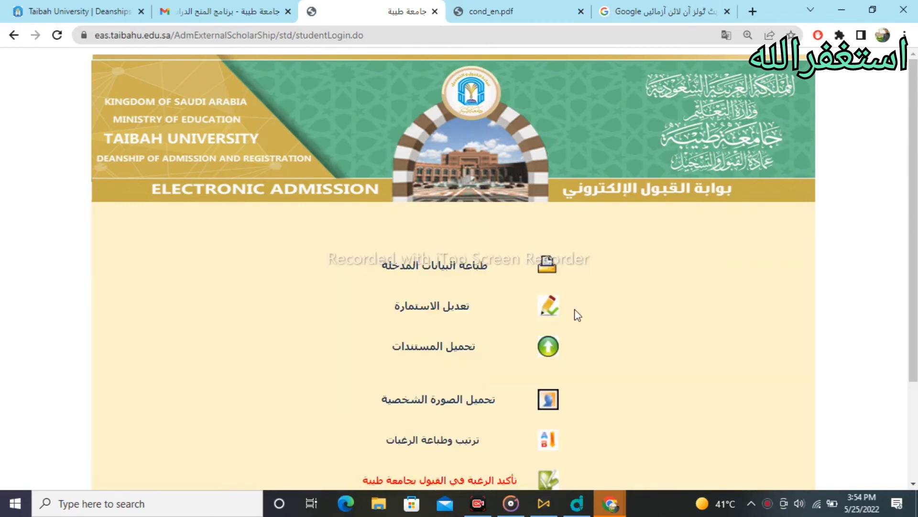
Review the applicant services and open the document upload page (تحميل المستندات).
scroll(577, 315, down, 3)
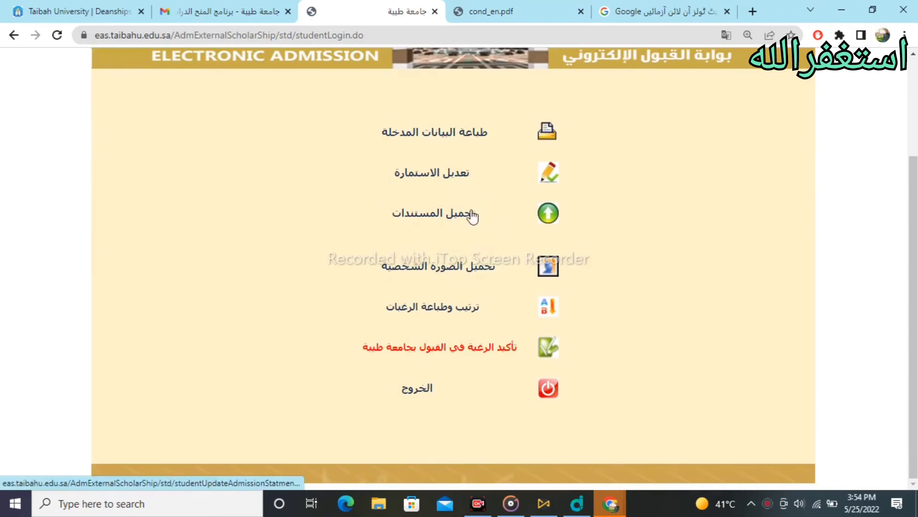
drag(475, 211, 455, 213)
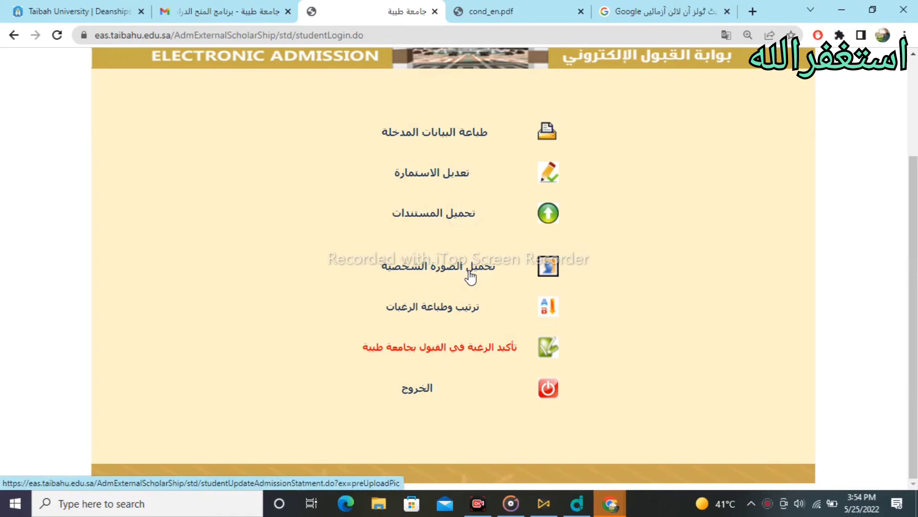
click(468, 216)
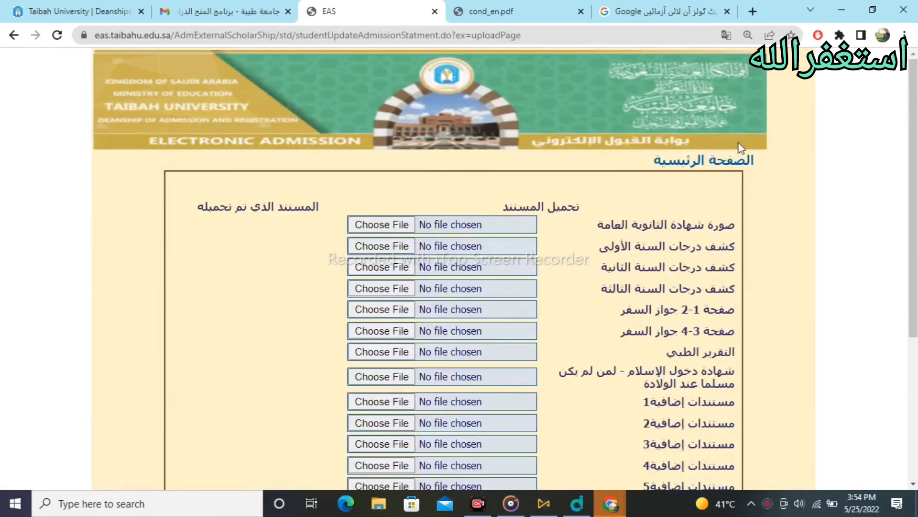
Examine the upload rows for the secondary school certificate and the first-, second- and third-year grade transcripts.
scroll(622, 245, down, 3)
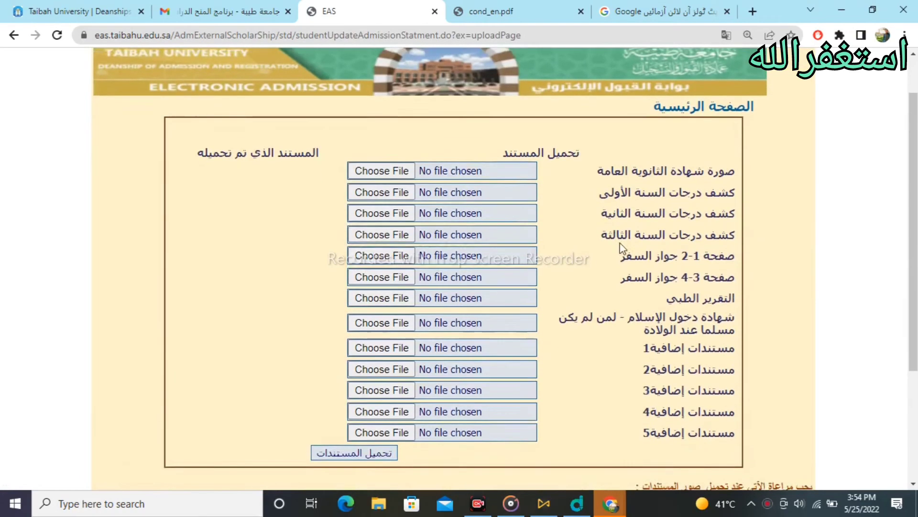
scroll(622, 248, up, 1)
drag(741, 175, 606, 174)
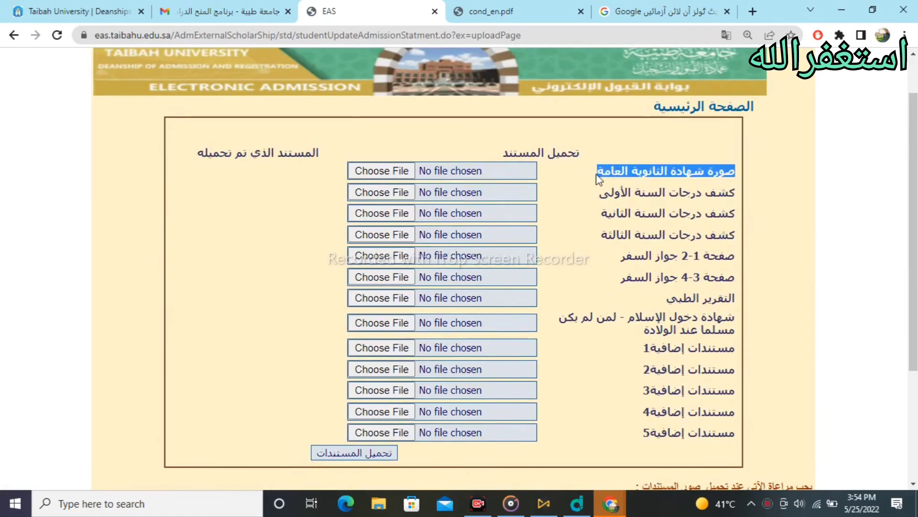
click(577, 191)
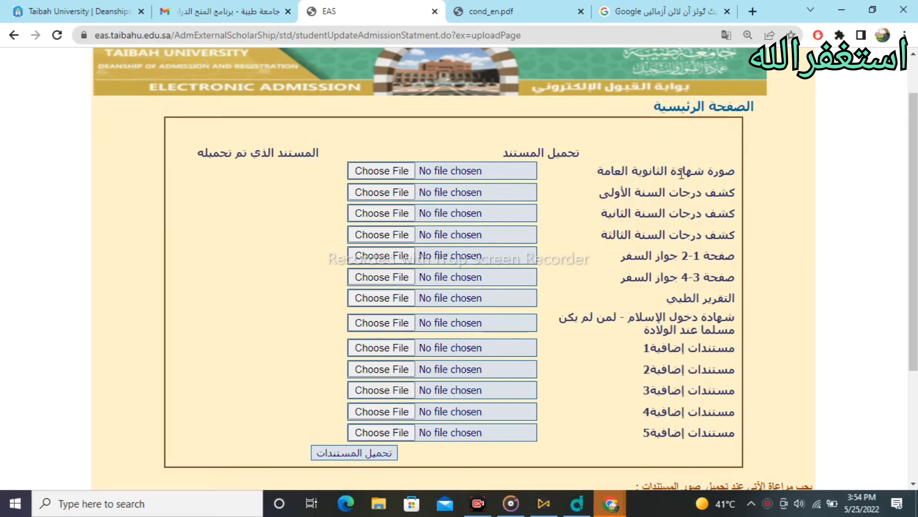
drag(730, 192, 599, 194)
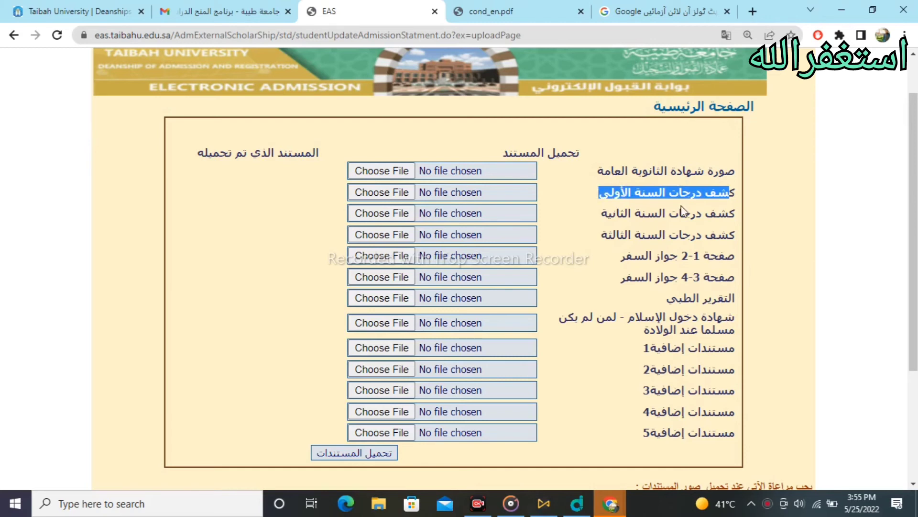
click(574, 199)
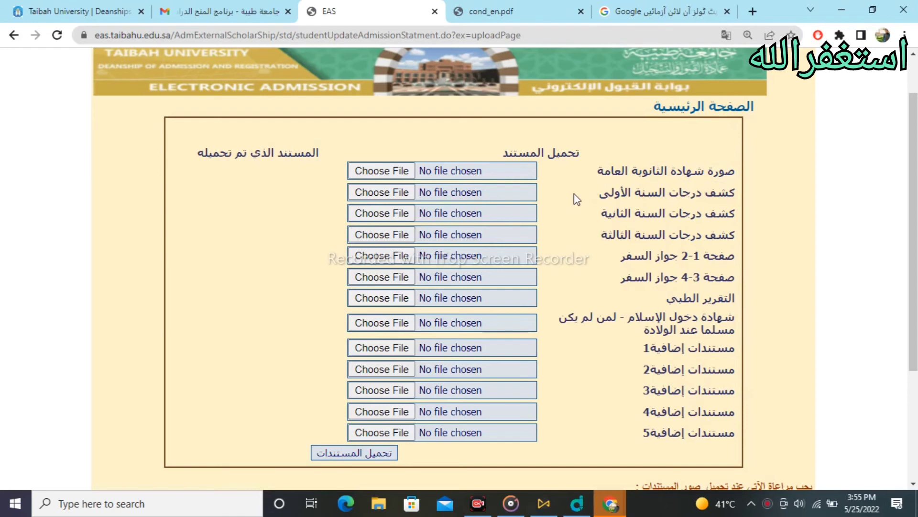
drag(599, 194, 624, 203)
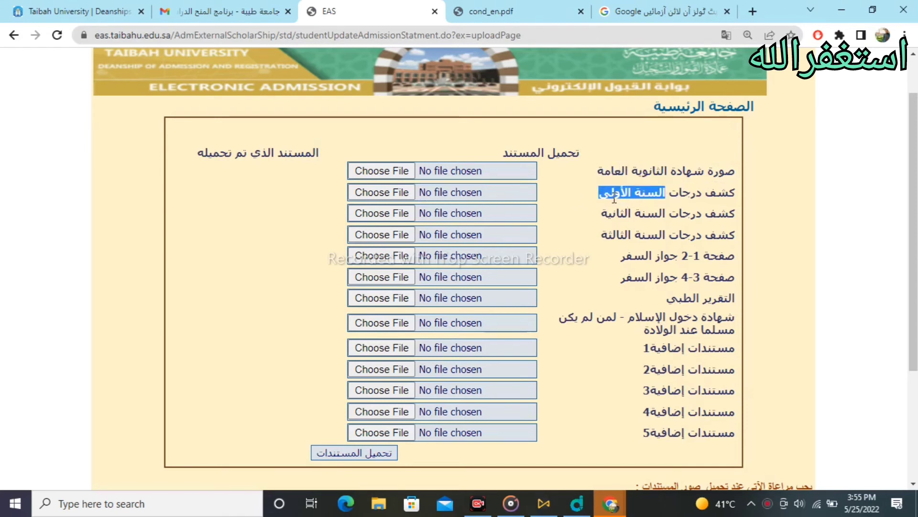
drag(600, 194, 697, 207)
click(602, 249)
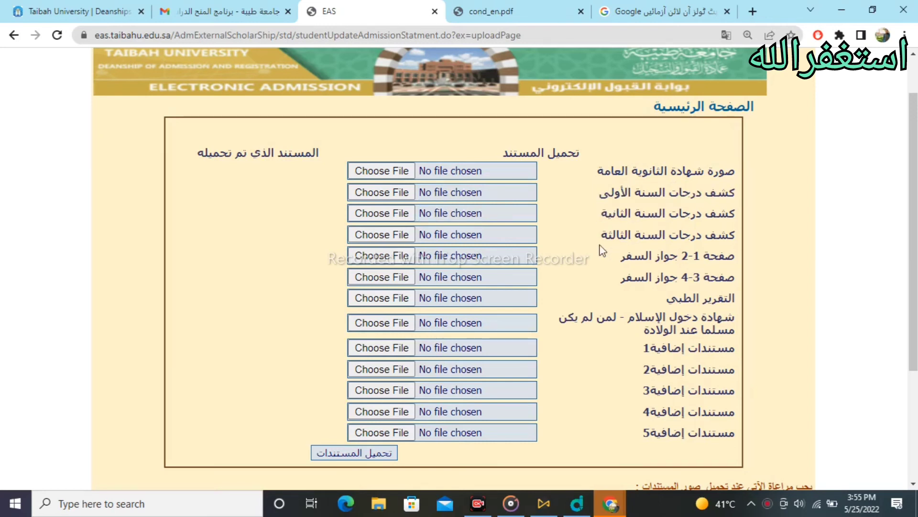
drag(599, 238, 668, 237)
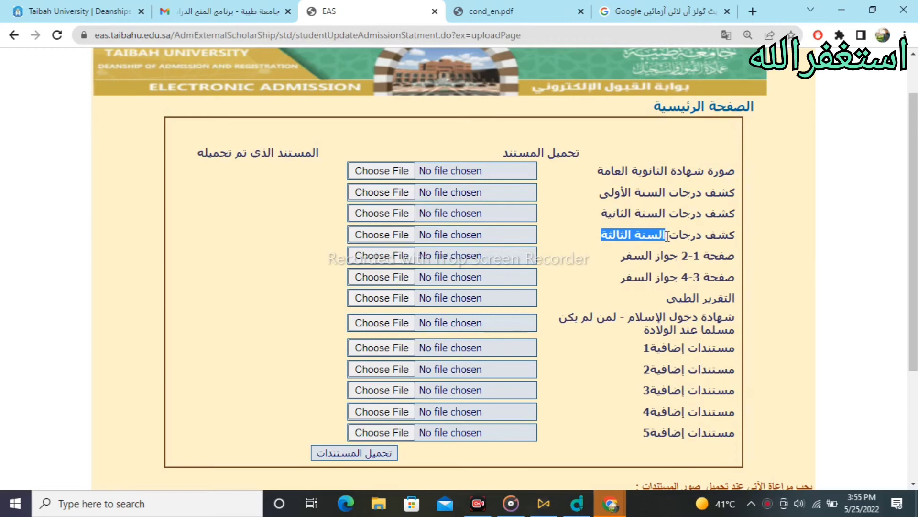
click(584, 257)
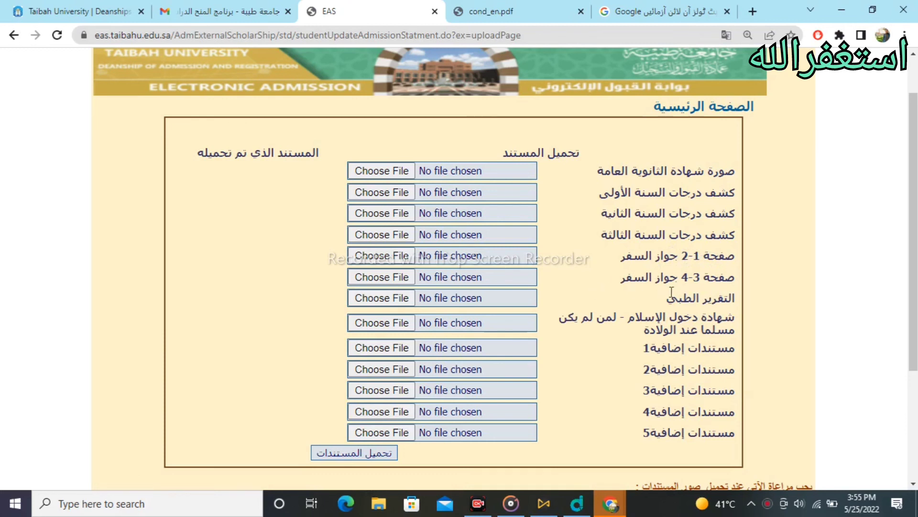
Examine the upload rows for the medical report, the certificate of conversion to Islam and the additional documents.
drag(734, 299, 682, 308)
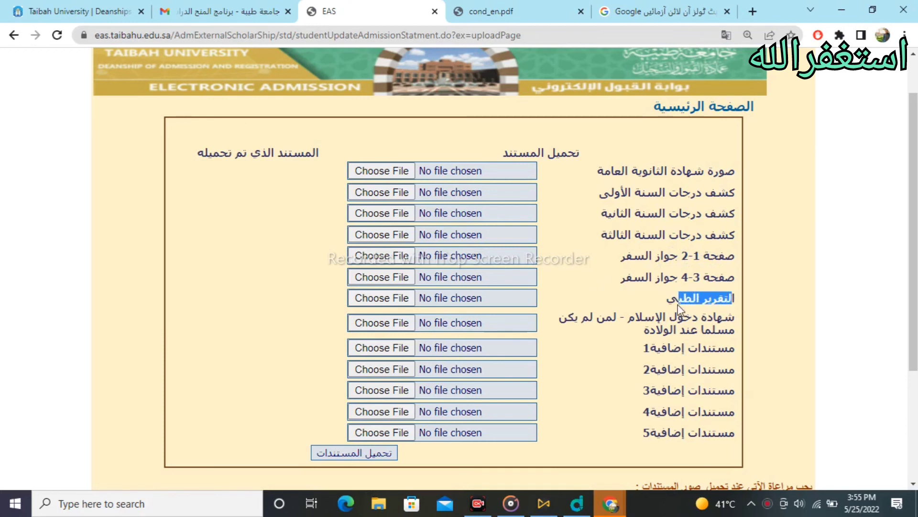
click(735, 326)
drag(735, 327, 624, 316)
click(627, 316)
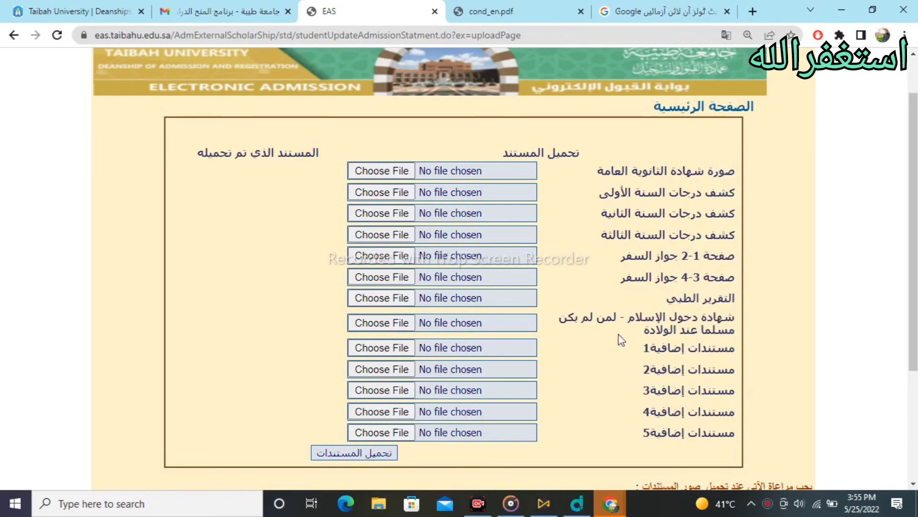
scroll(622, 339, down, 2)
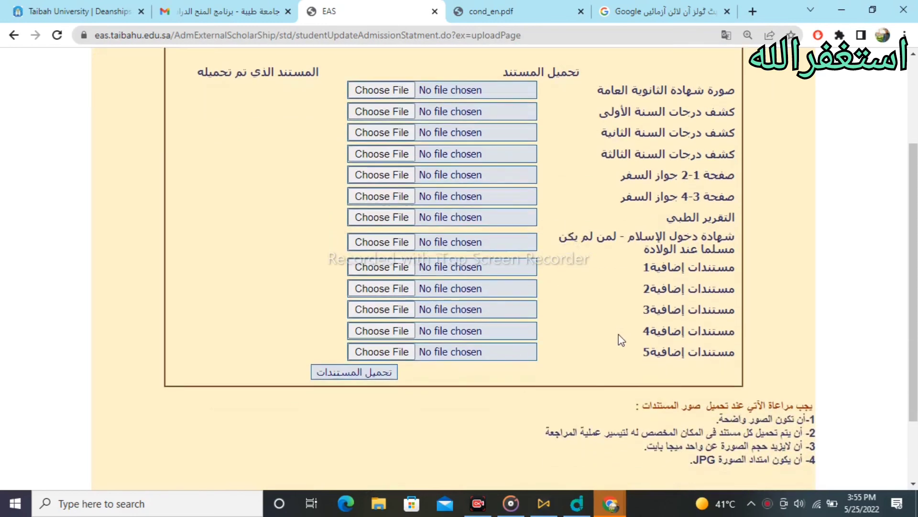
scroll(621, 340, down, 1)
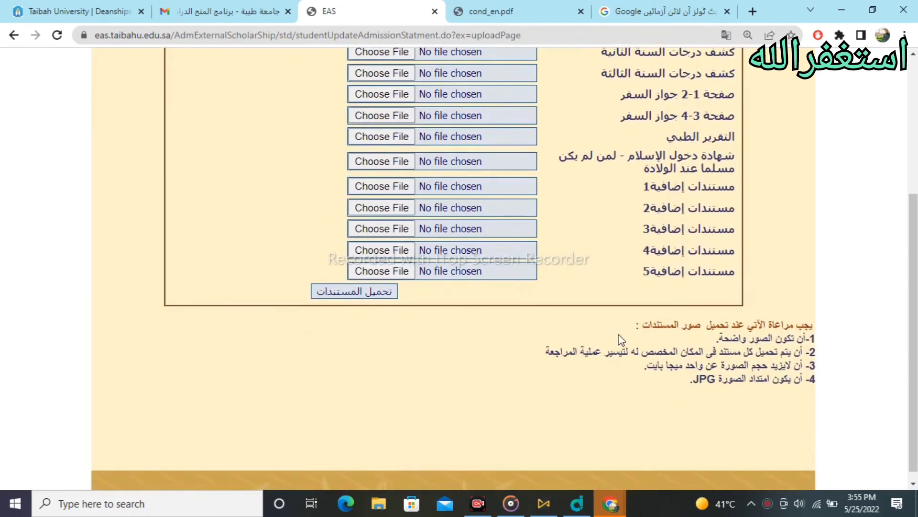
scroll(621, 340, down, 1)
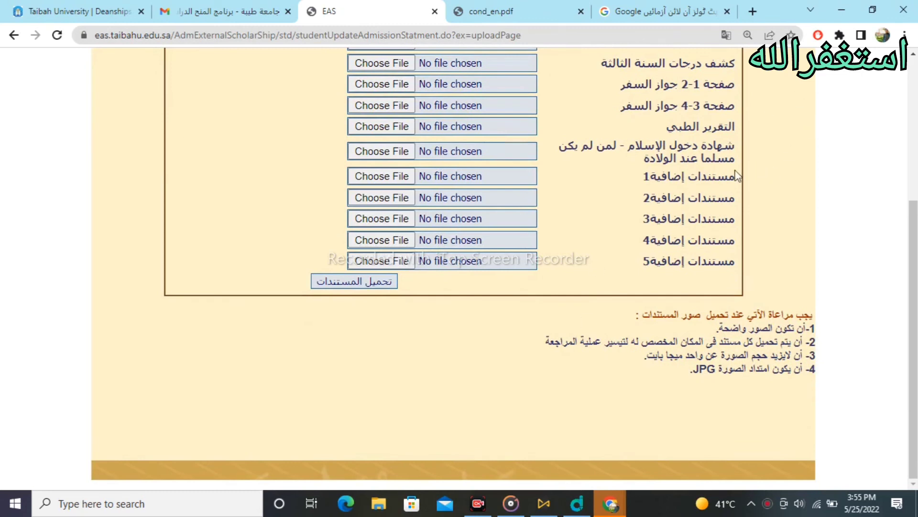
drag(736, 176, 646, 187)
click(602, 211)
Read the rules for uploading document images below the form, then return to the start of the upload list.
drag(810, 315, 676, 305)
drag(646, 380, 812, 377)
click(792, 383)
click(915, 120)
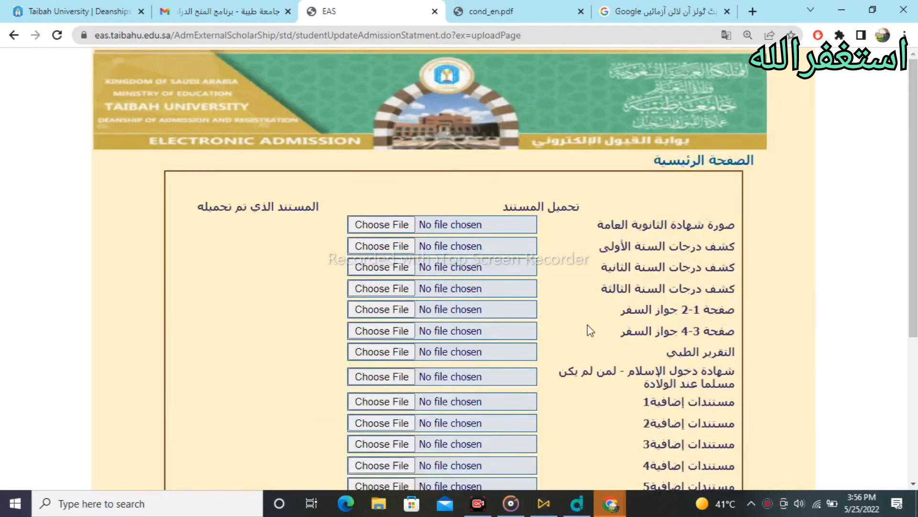